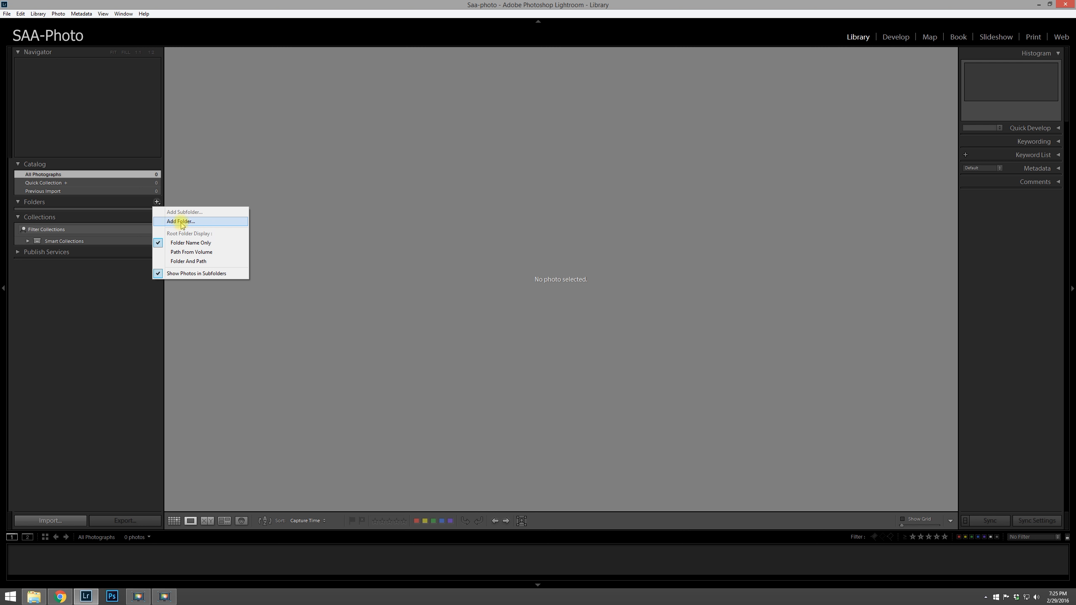
Step: Add the Dani folder from SAA-Photo > Photos as the source for a new import
click(181, 222)
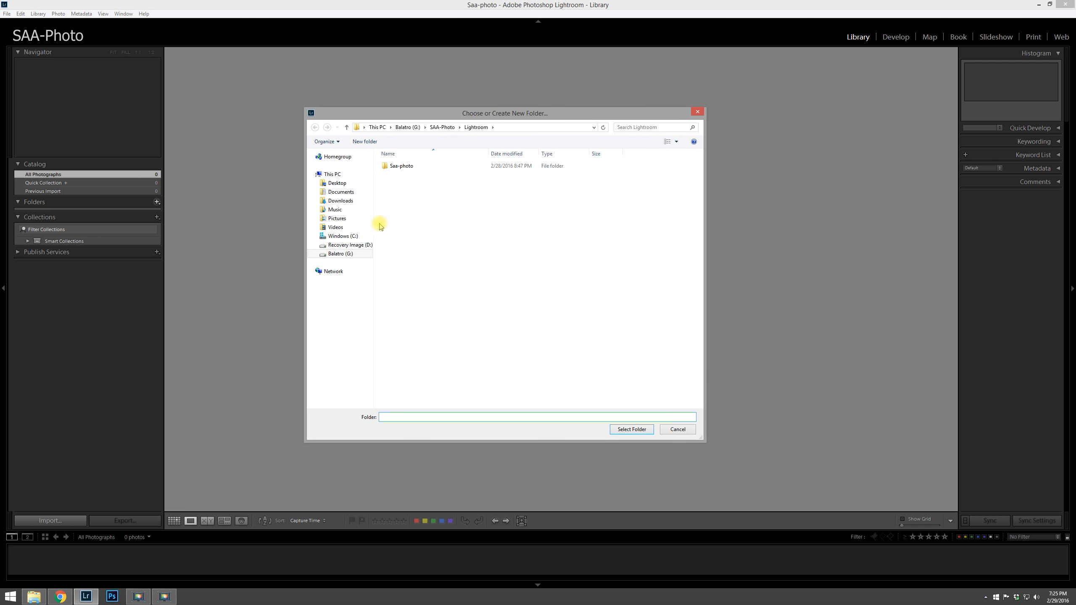
click(442, 127)
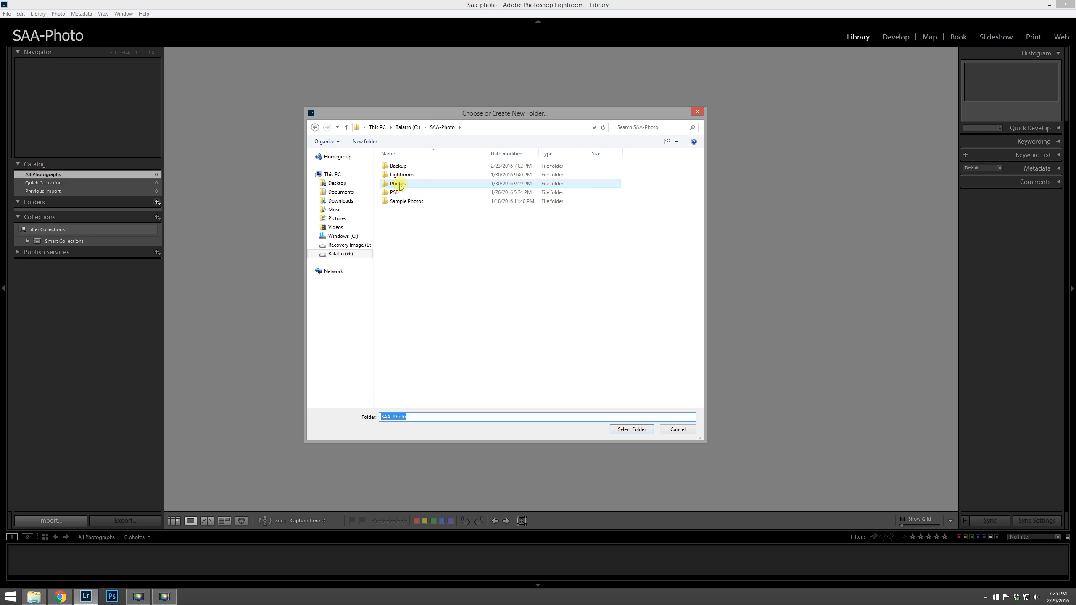
click(398, 185)
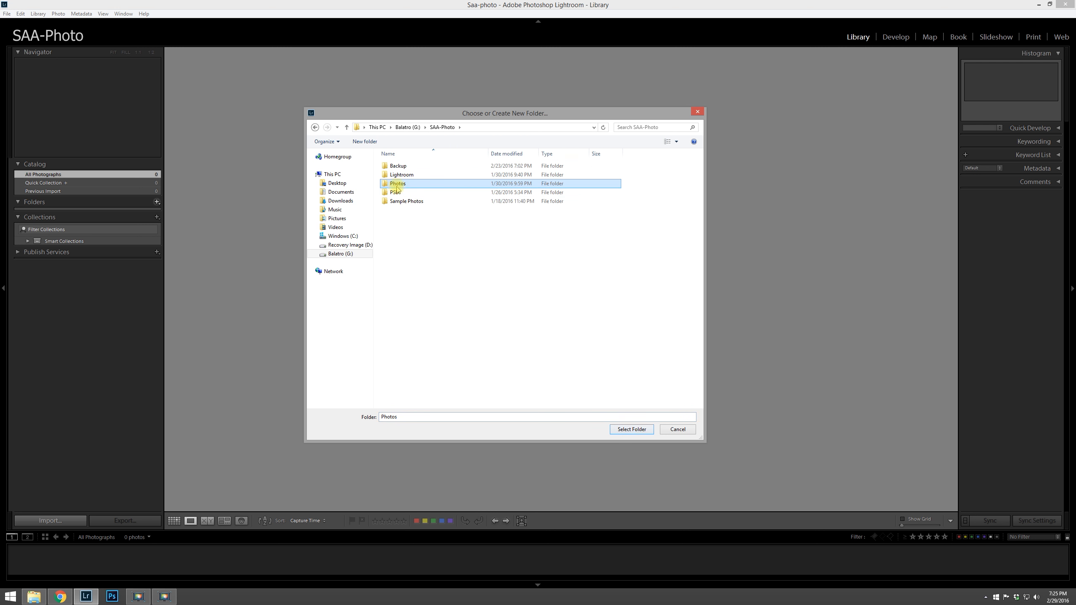
double_click(390, 185)
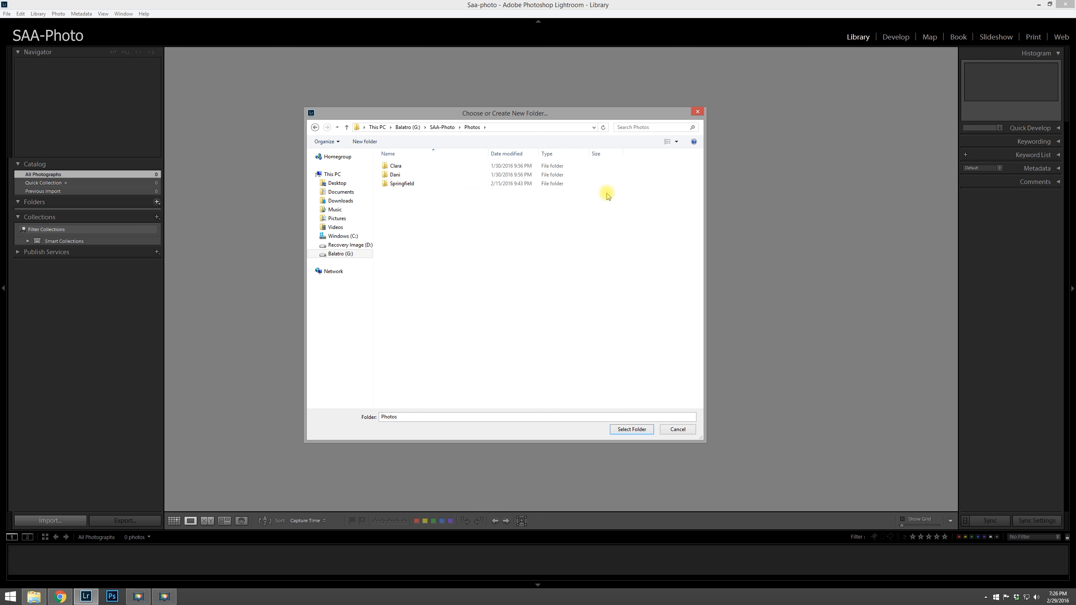
click(387, 176)
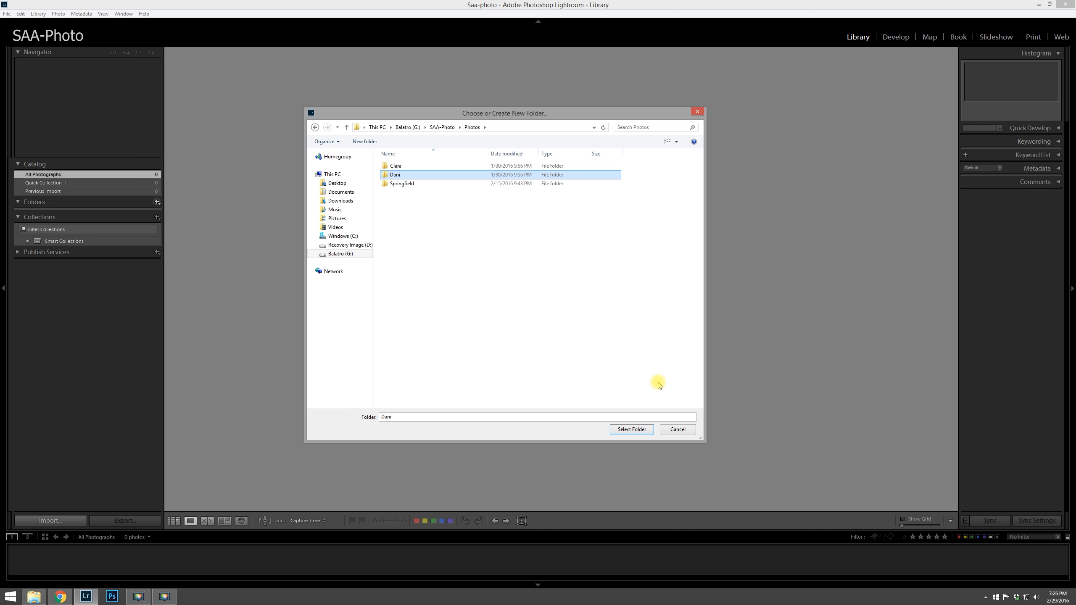
click(632, 430)
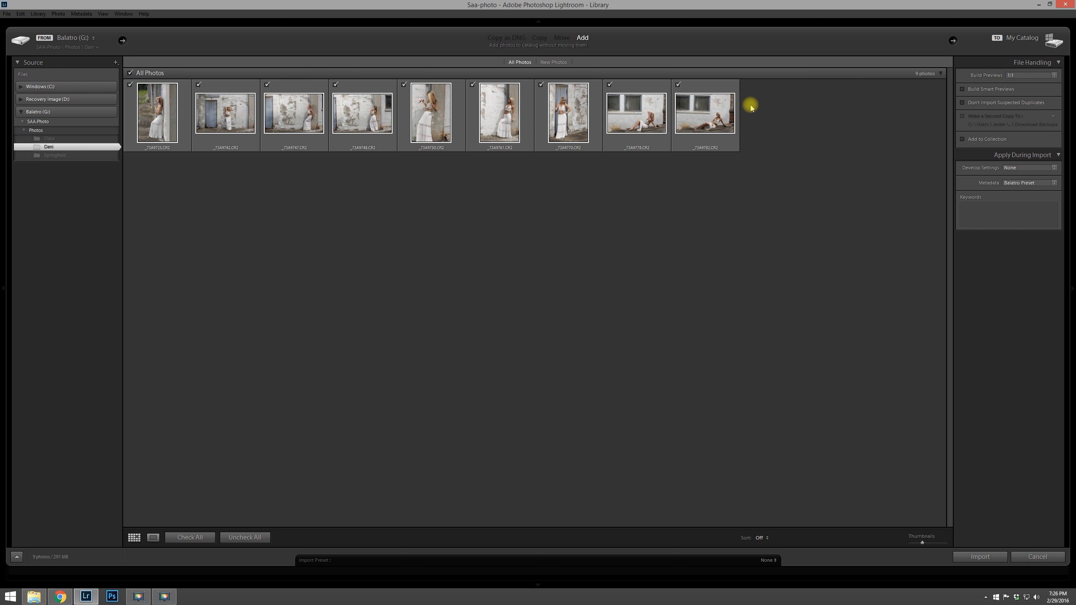
click(678, 85)
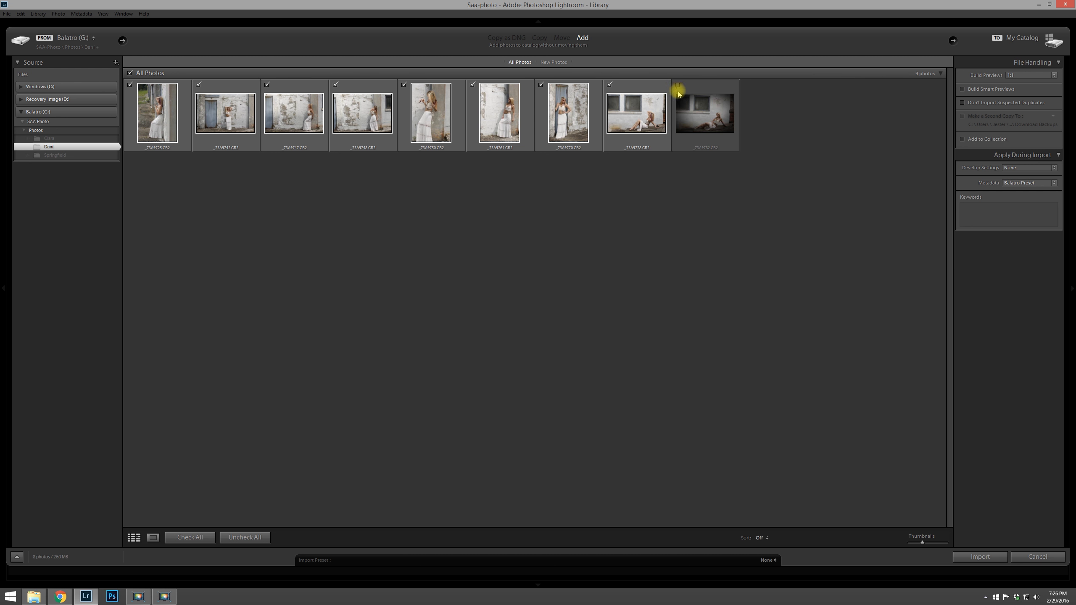
click(678, 85)
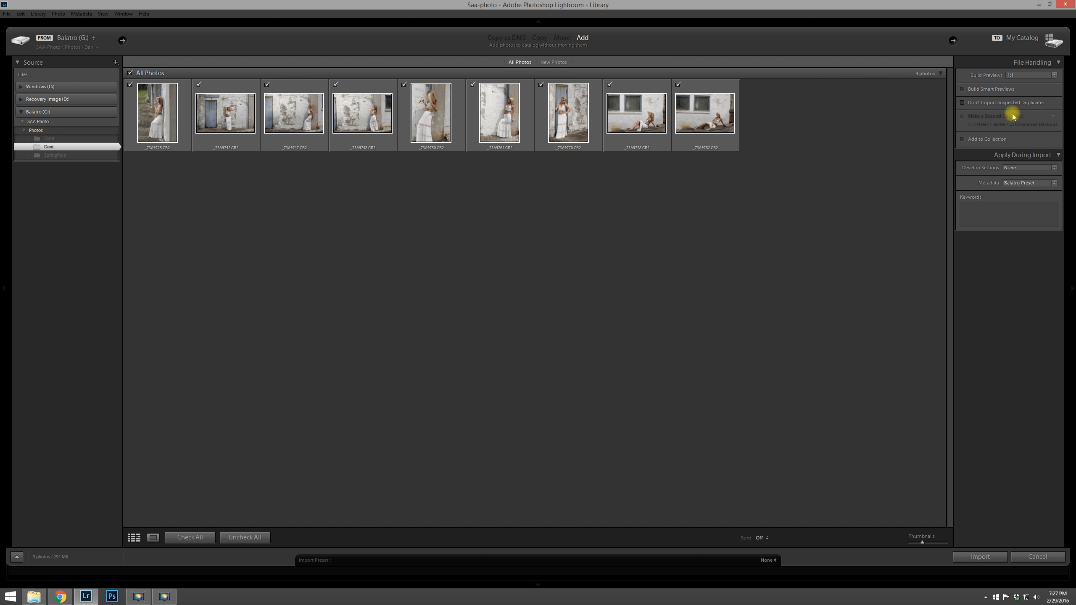
click(1029, 79)
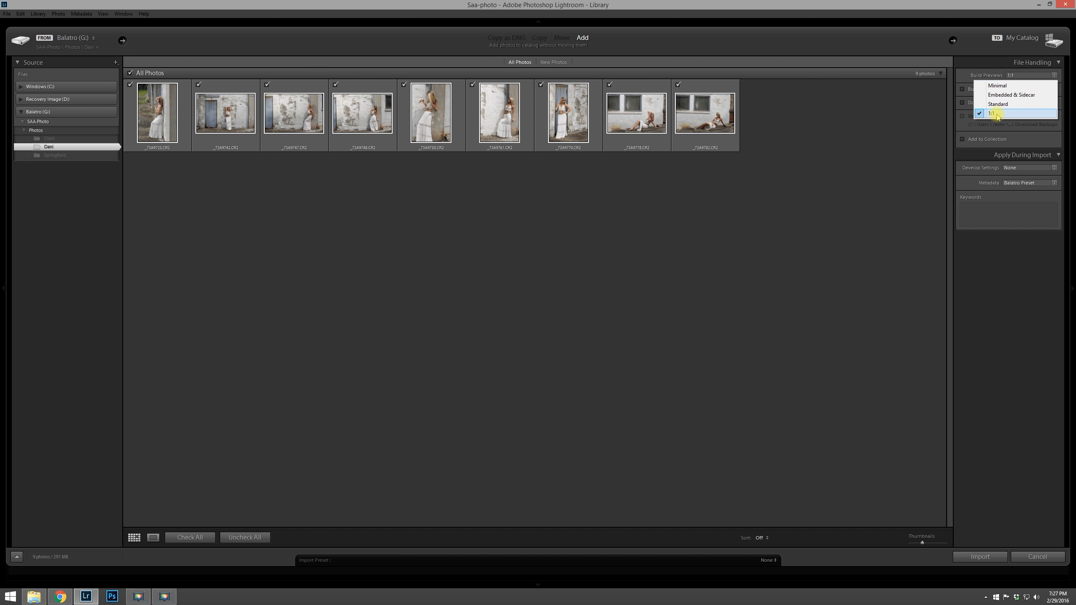
click(996, 114)
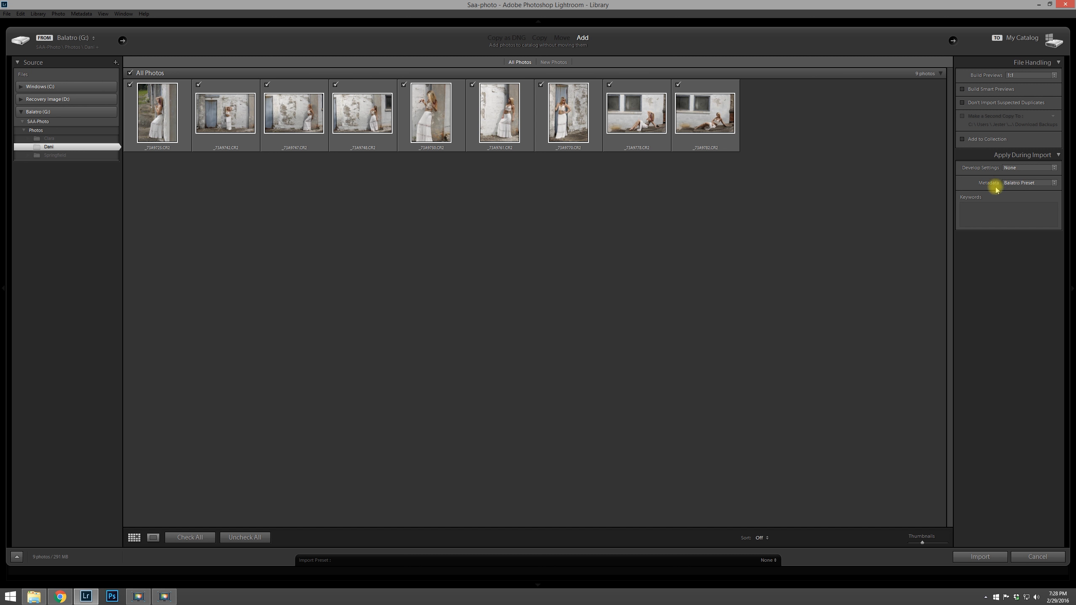
Step: Set the import Metadata preset to None and start creating a new metadata preset
click(1008, 211)
click(1051, 184)
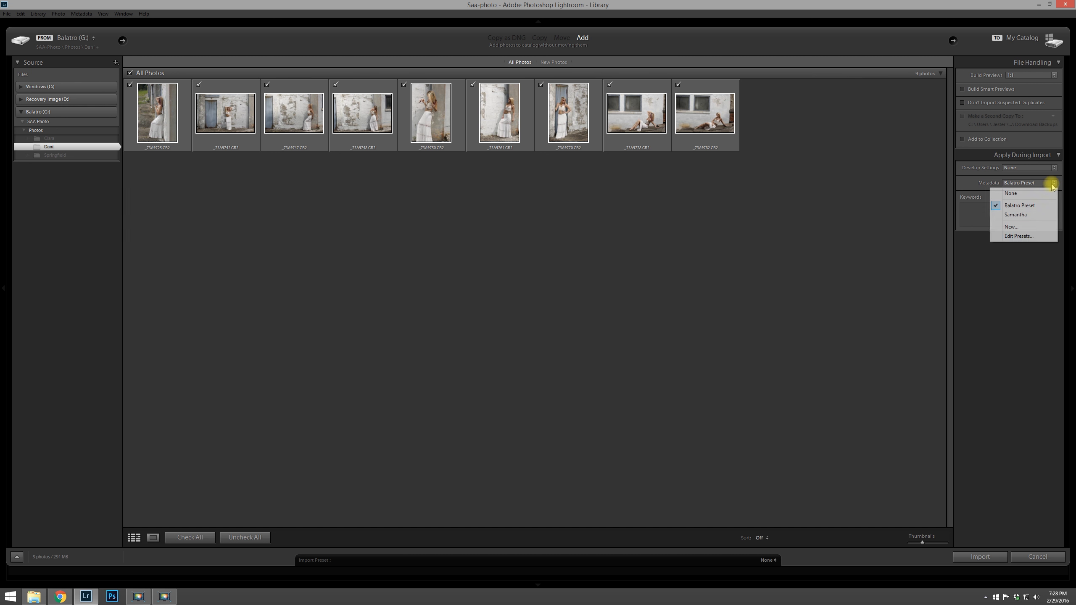
click(1011, 194)
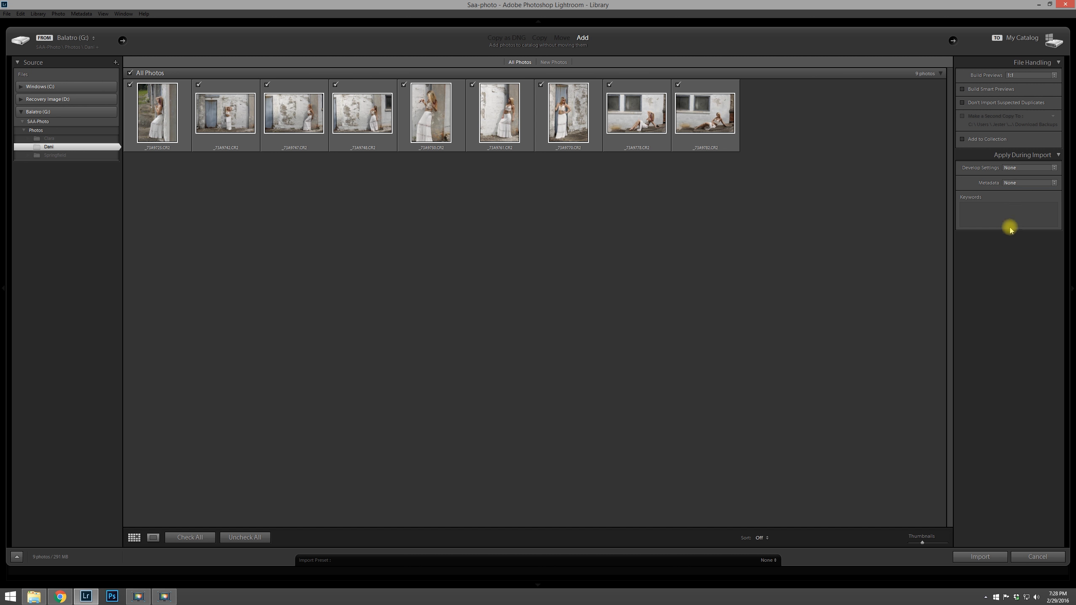
click(1053, 184)
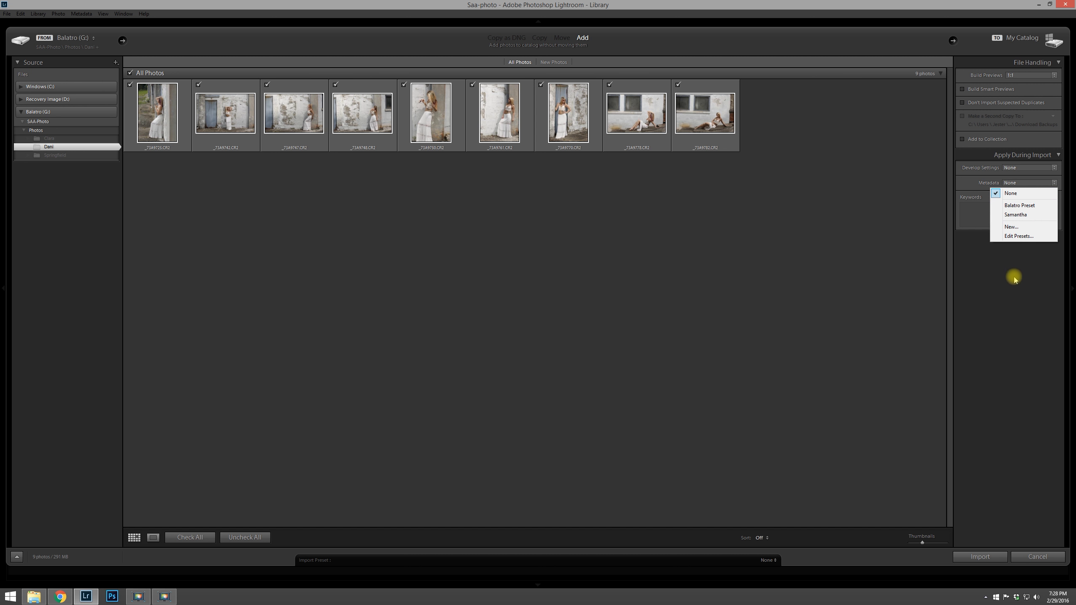
click(1011, 228)
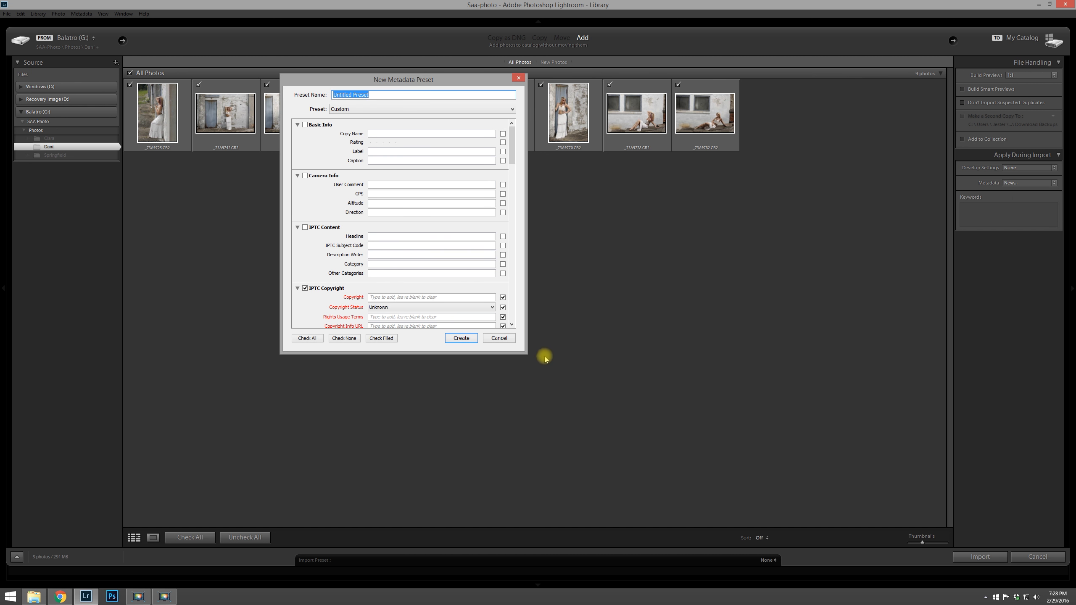
Step: Name the new metadata preset SAA Preset
drag(524, 353, 560, 458)
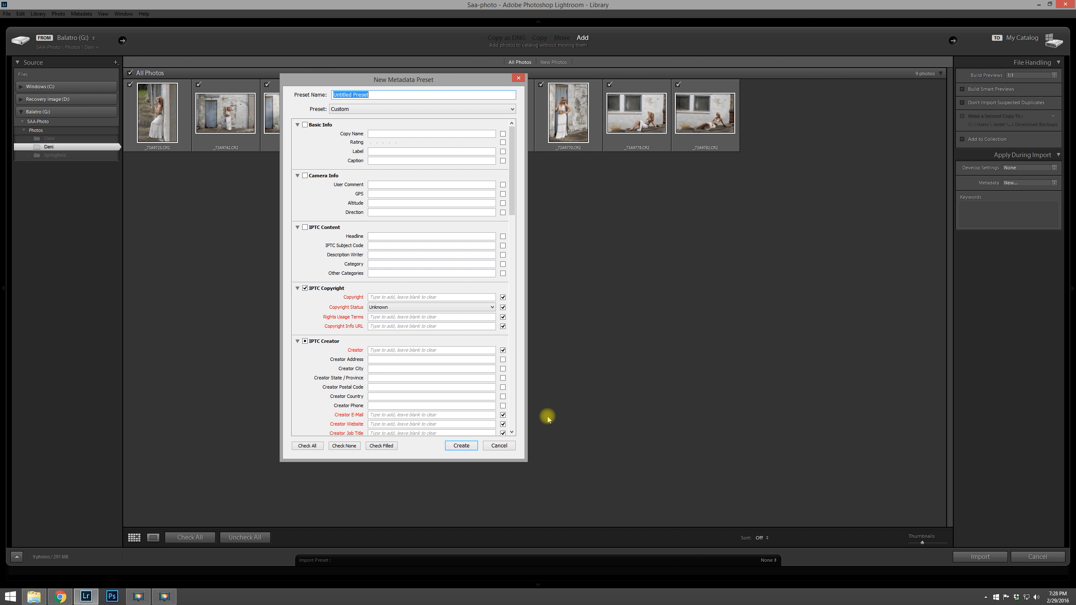
text(SAA Preset)
Step: Enter the photographer's name as Copyright and set Copyright Status to Copyrighted
click(358, 112)
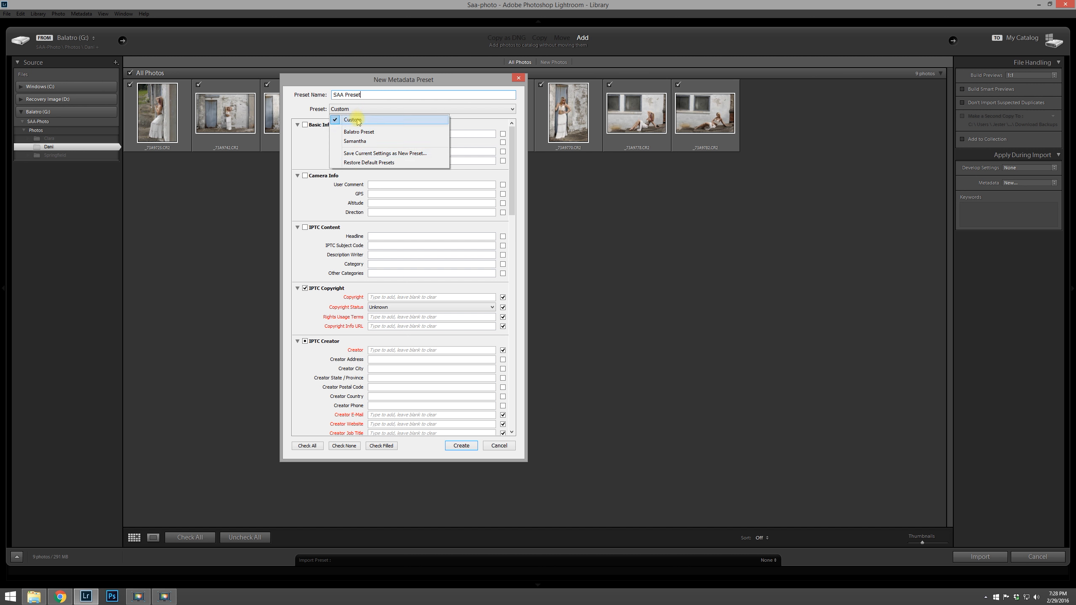
click(358, 120)
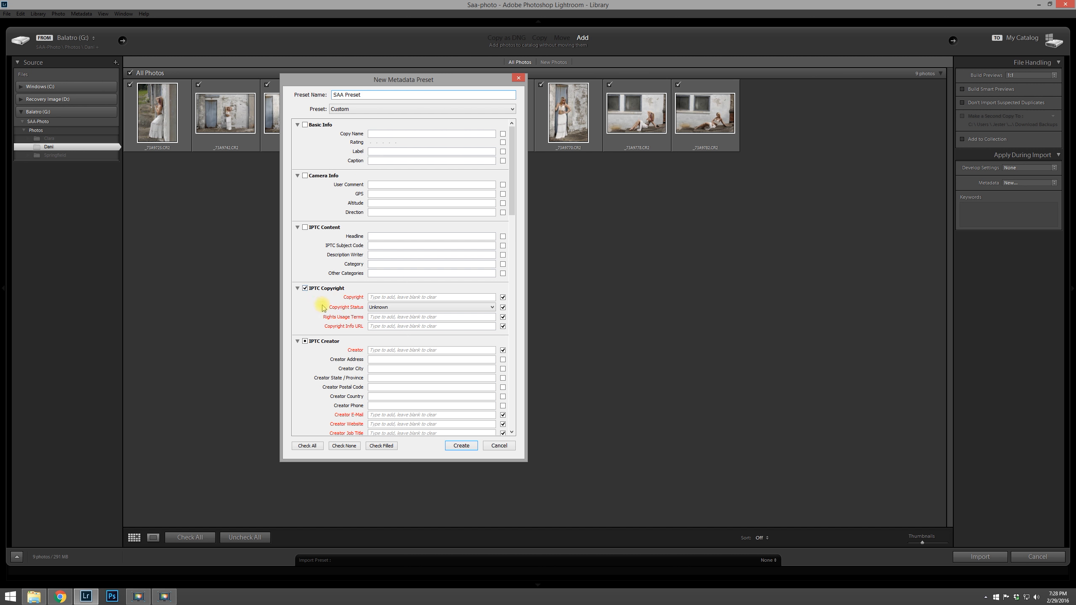
mouse_move(512, 168)
mouse_down()
mouse_move(512, 178)
mouse_move(513, 165)
mouse_move(505, 170)
mouse_up()
click(389, 264)
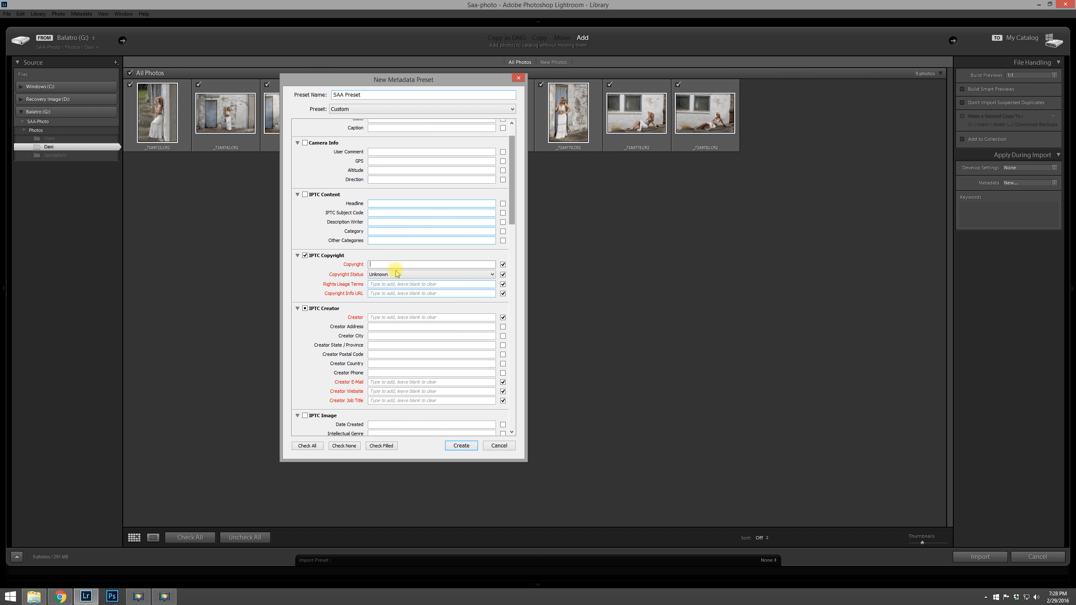
text(Brian Jester)
click(468, 275)
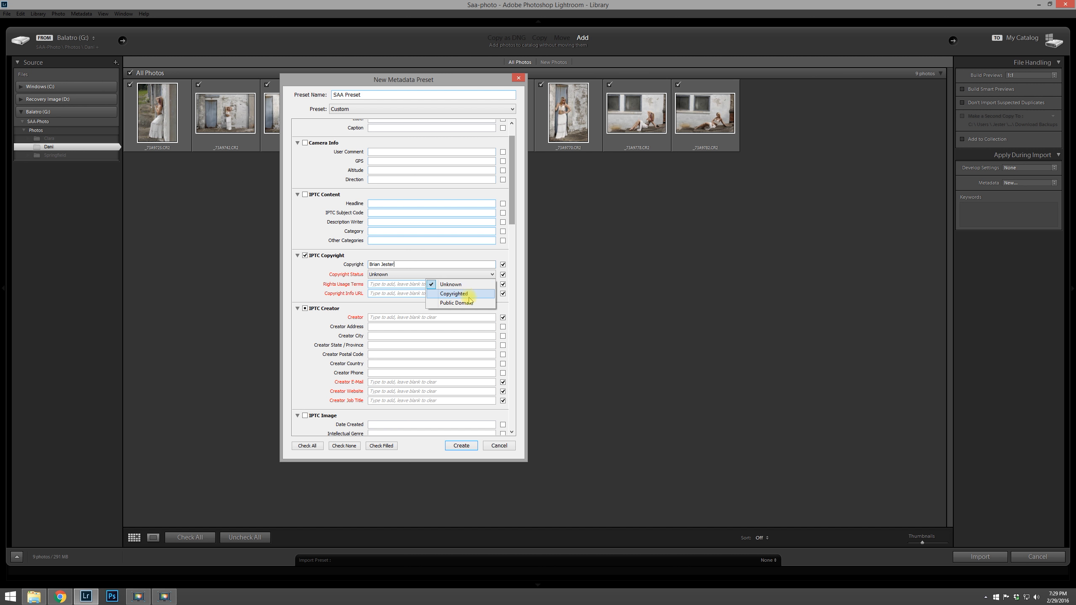
click(470, 290)
click(432, 285)
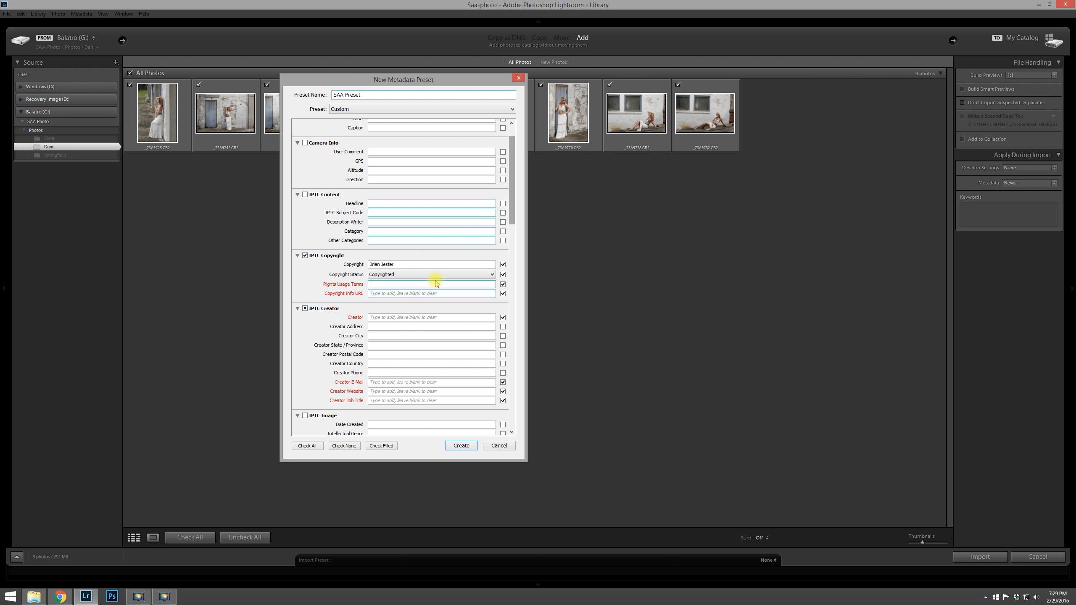
text(Copyrighted)
click(419, 293)
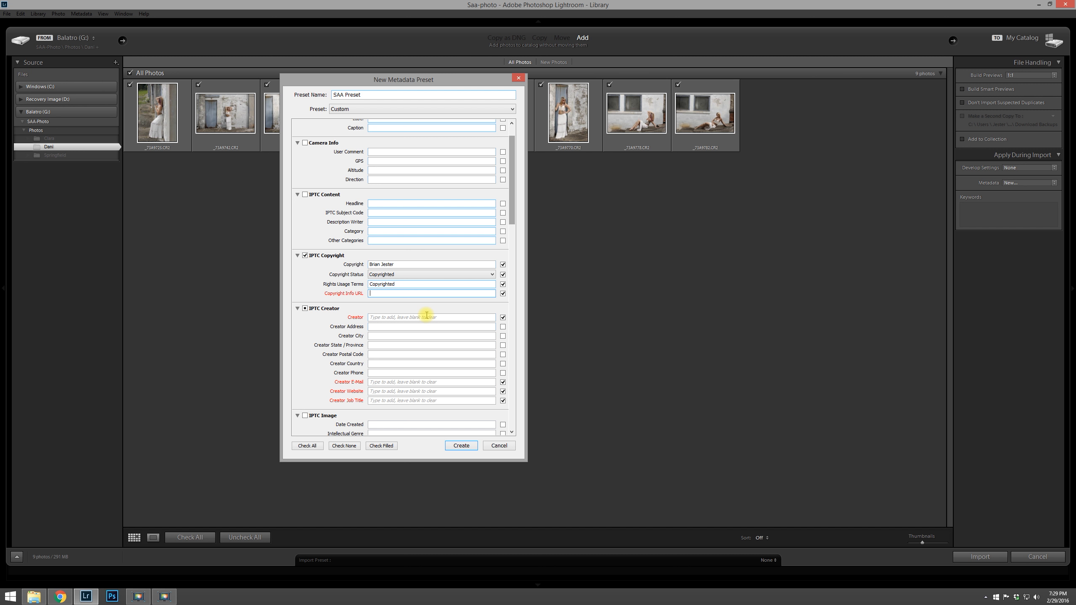
text(www.balatrophotography.com)
Step: Fill in the creator's name and e-mail address in the IPTC Creator section
click(394, 317)
text(Brain Jester)
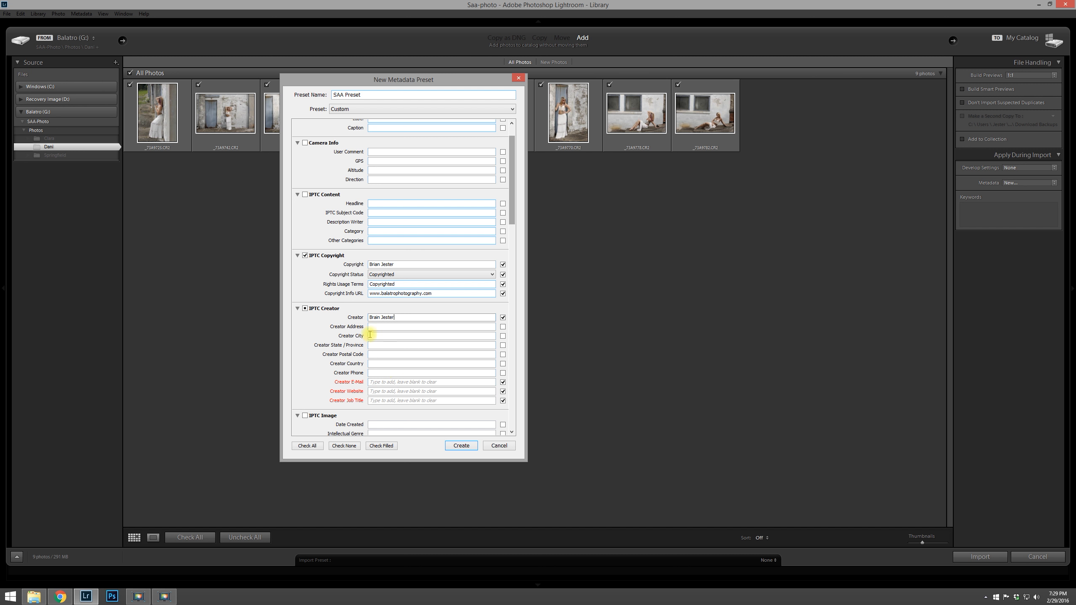
click(395, 383)
key(Tab)
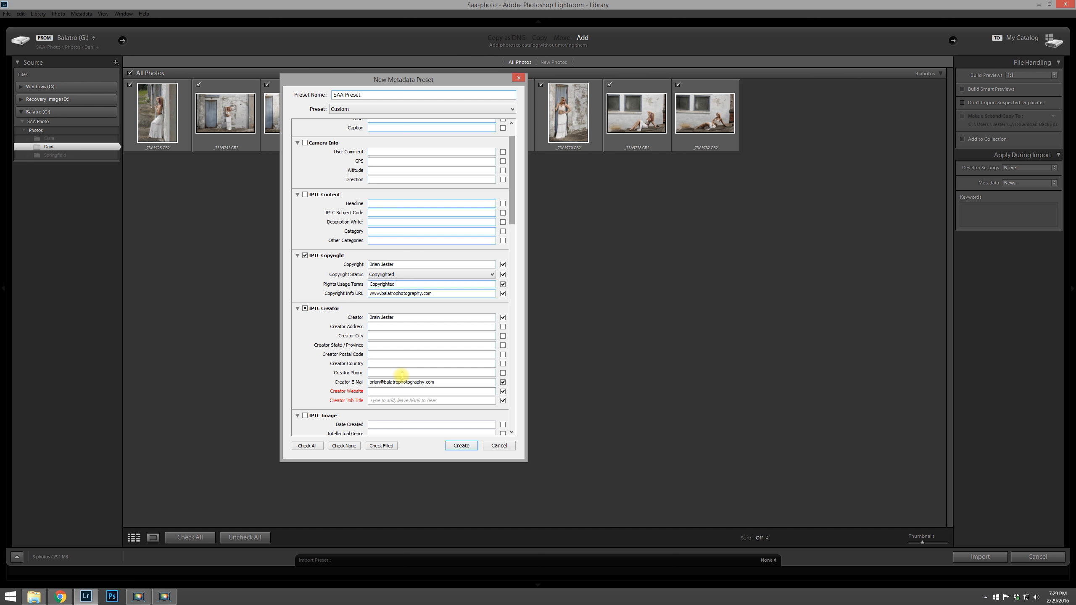
Step: Copy the website URL into Creator Website and set Creator Job Title to Photographer
double_click(445, 293)
key(ctrl+c)
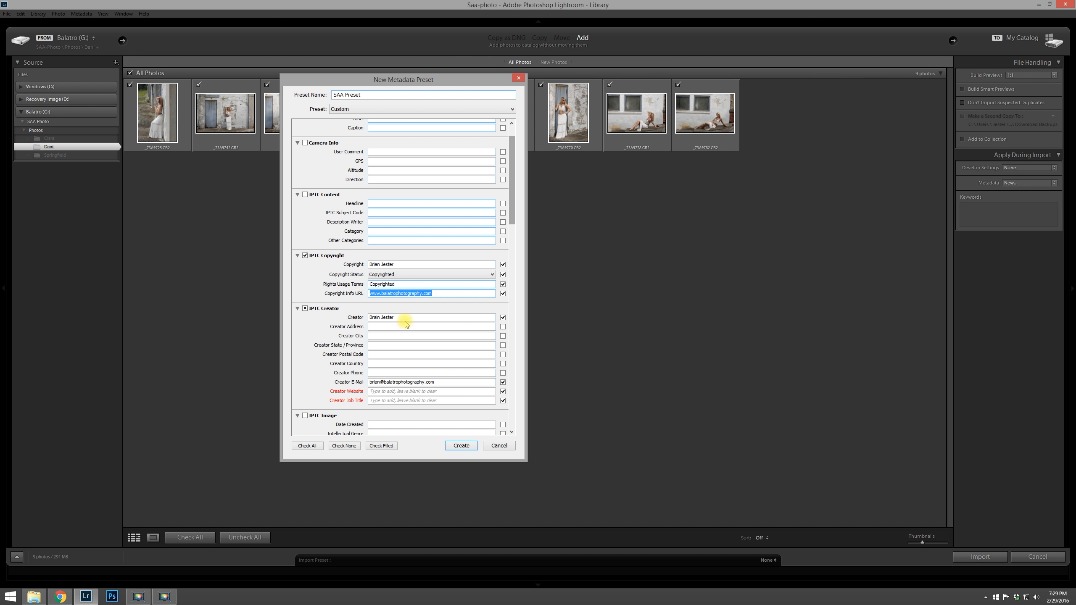
click(397, 391)
key(ctrl+v)
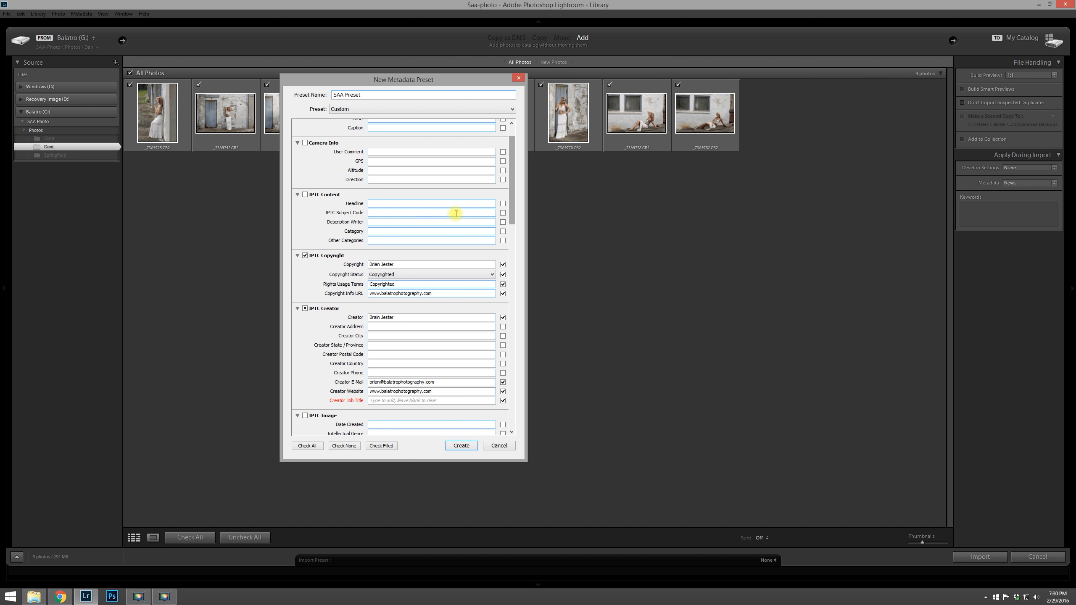
click(397, 401)
text(Photographer)
Step: Create the SAA Preset metadata preset
scroll(512, 179, down, 4)
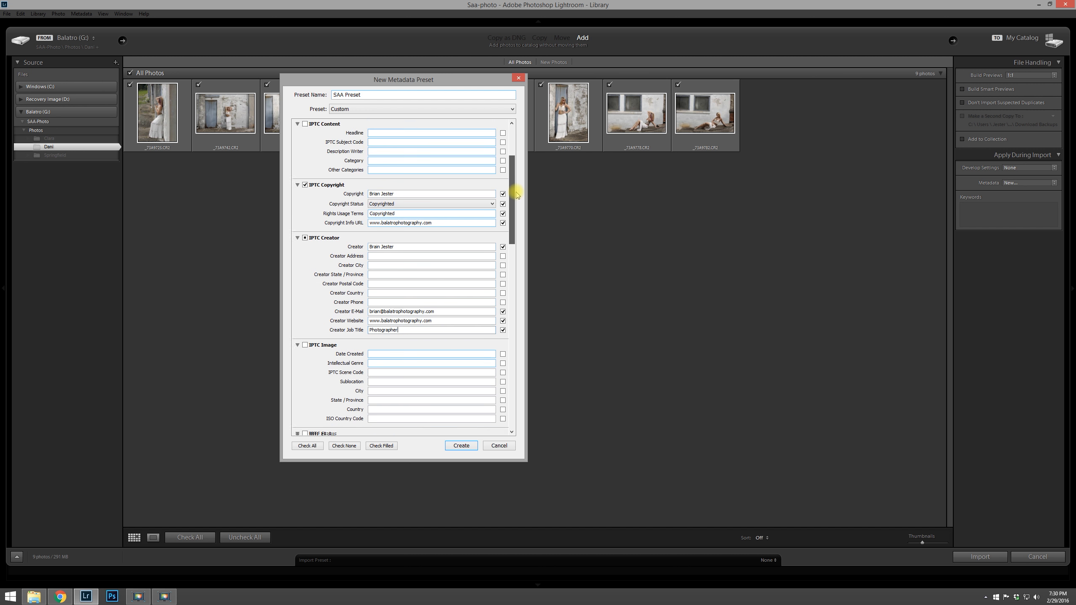
drag(519, 211, 538, 379)
click(306, 408)
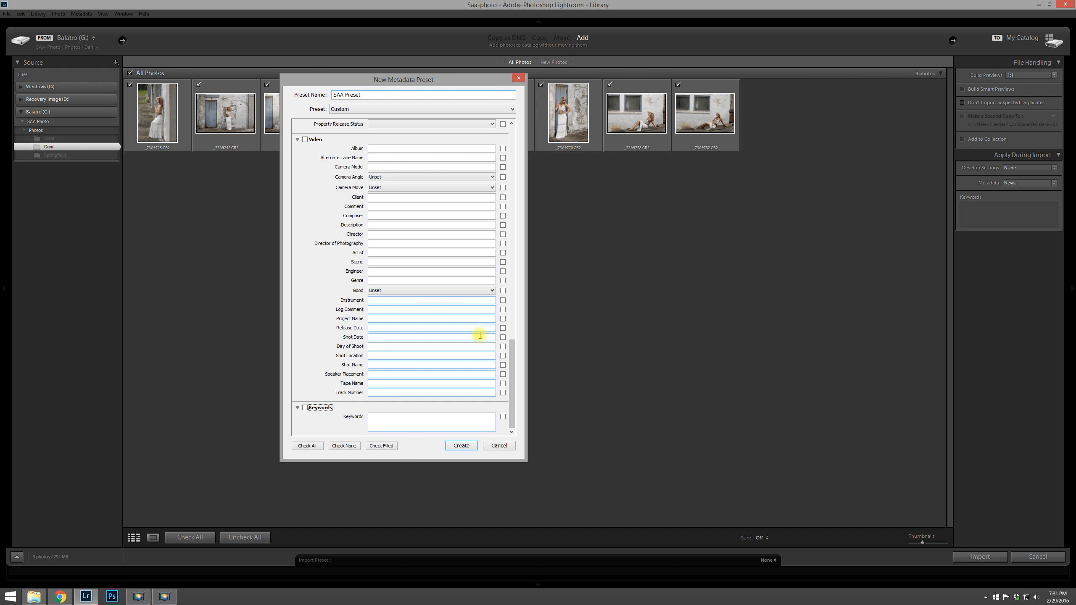
click(461, 445)
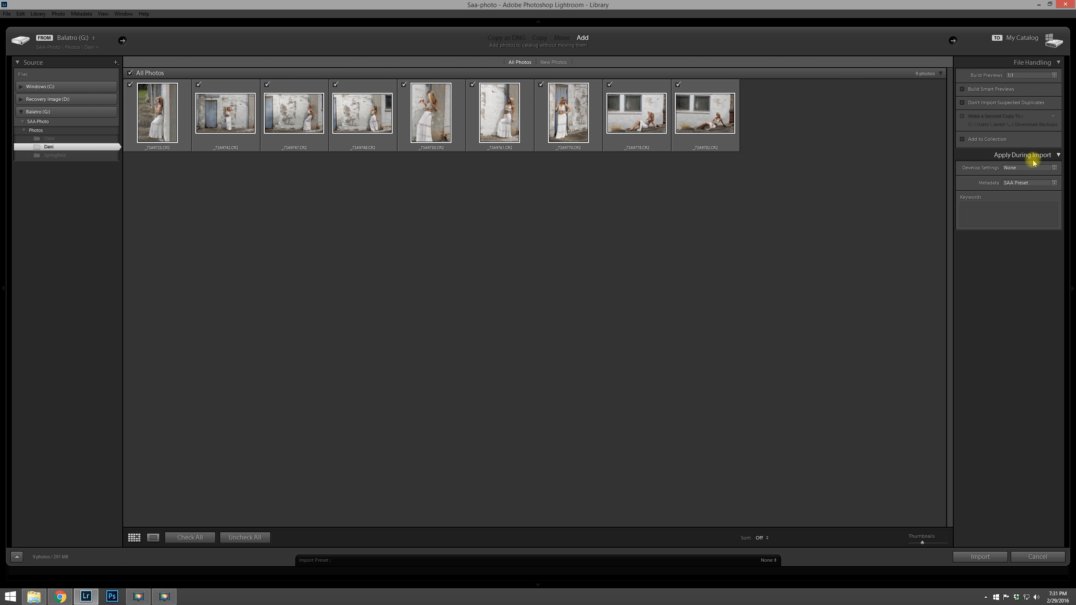
Step: Apply SAA Preset as the import metadata and add the keywords Dani, Ohio
click(1024, 183)
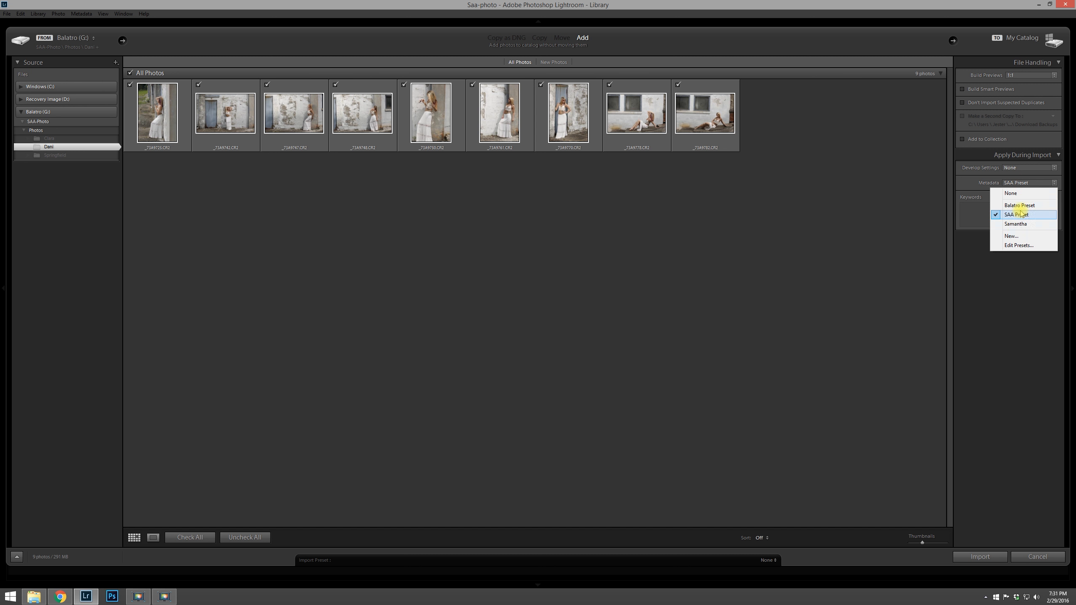
click(1021, 214)
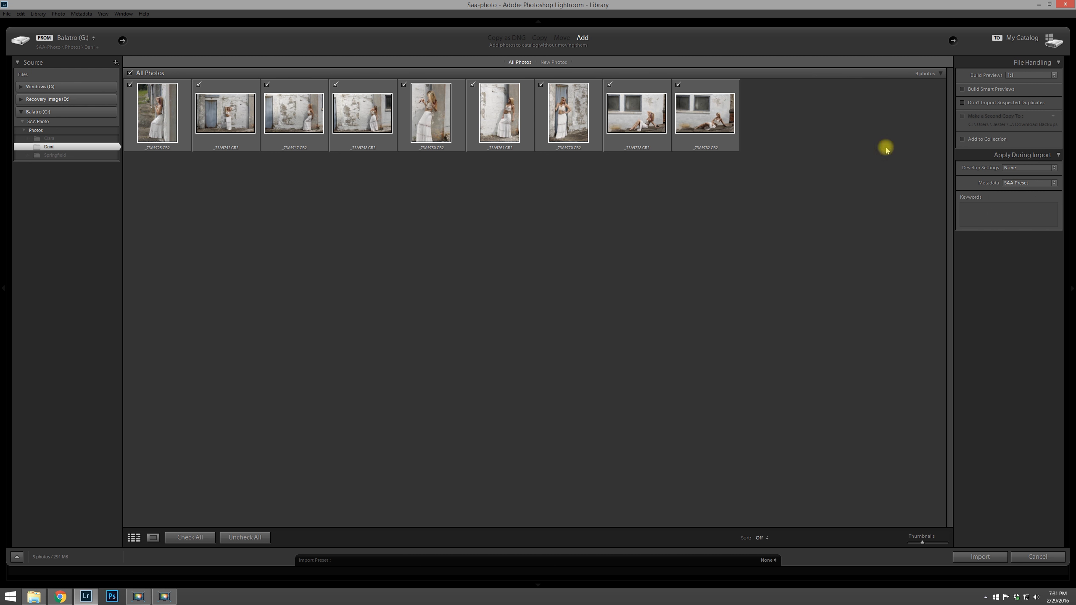
click(983, 220)
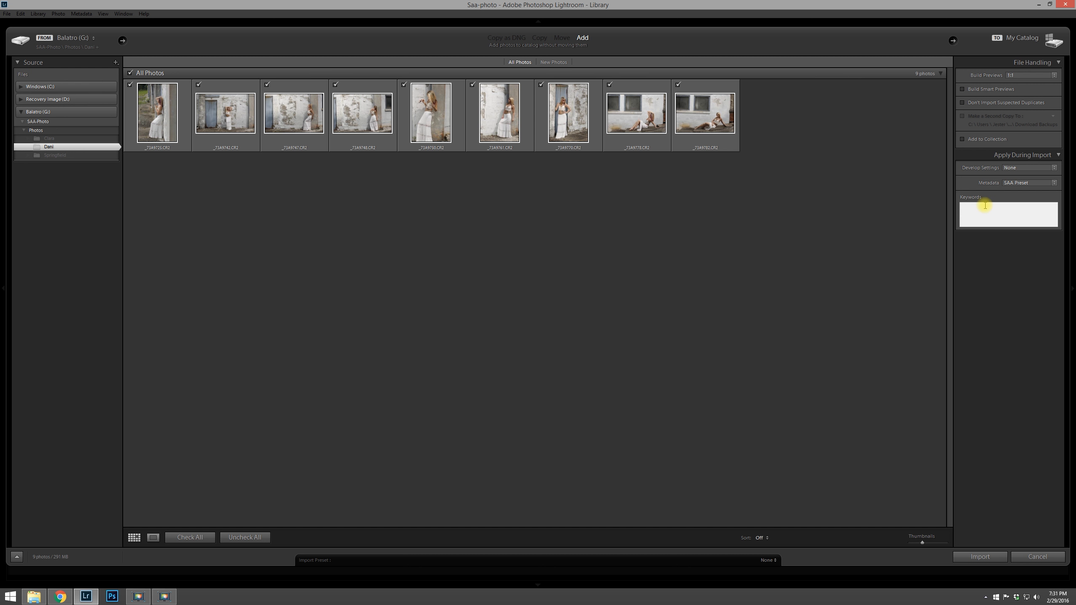
text(Dani, Ohi)
text(o)
Step: Import the photos and open the fifth photo in the Develop module
click(981, 557)
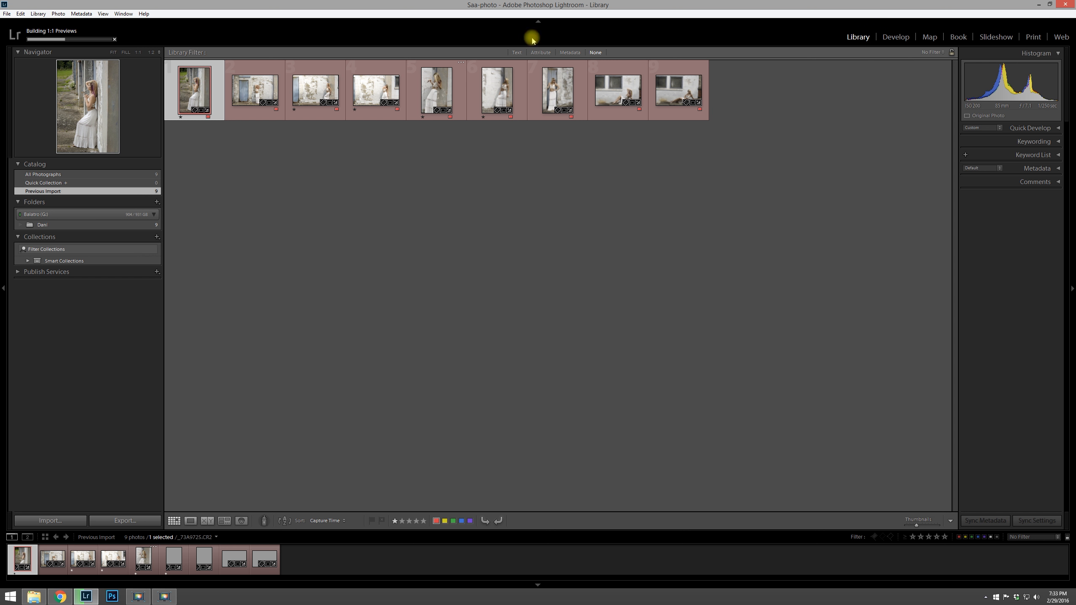
click(455, 91)
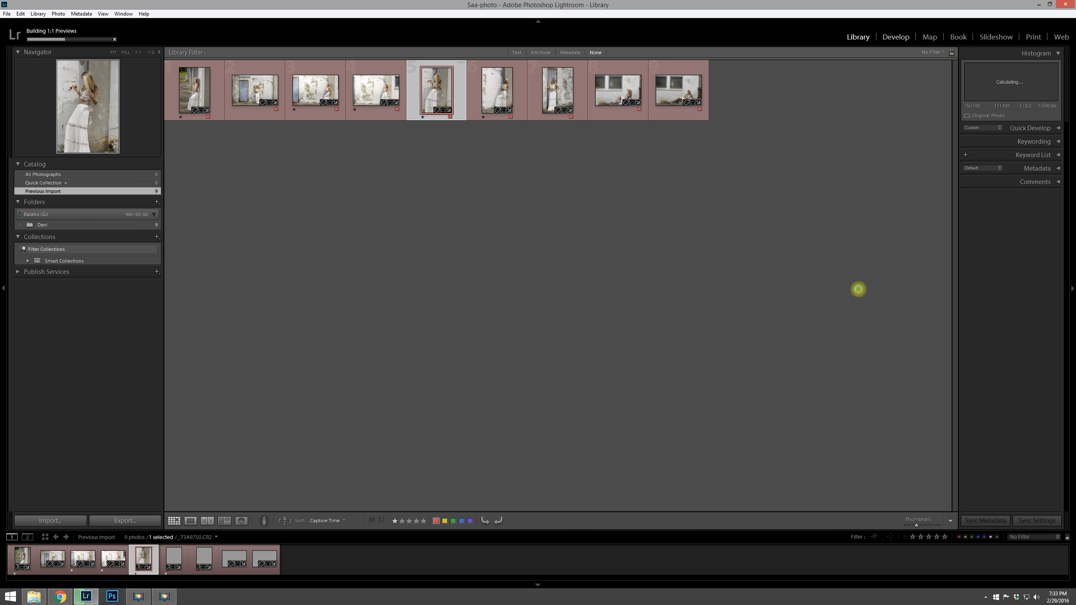
key(d)
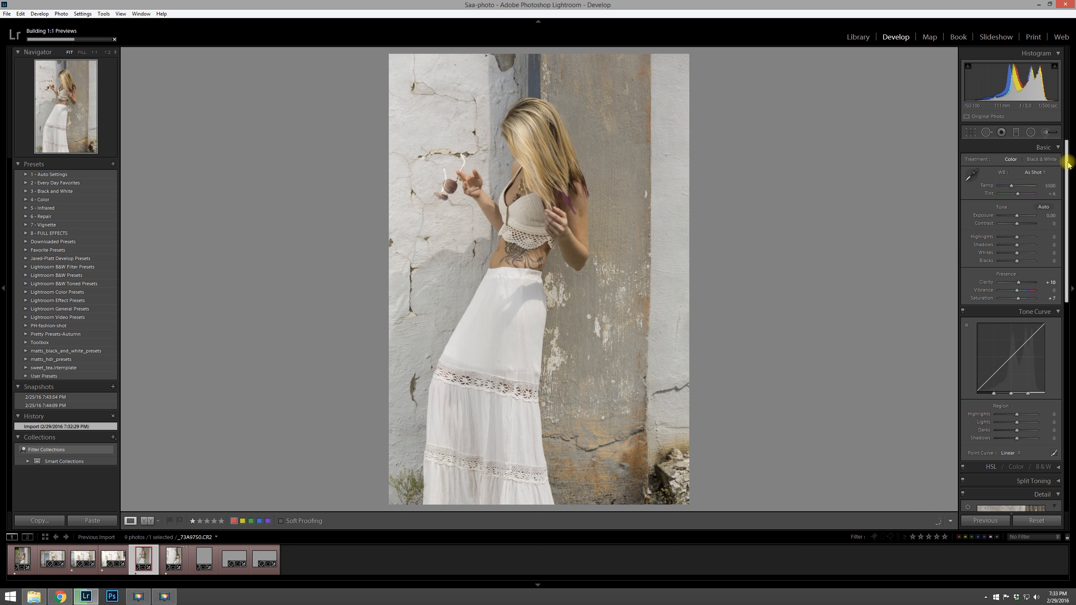
Step: Set the photo's Clarity to +12 in the Basic panel
drag(1068, 161, 1069, 159)
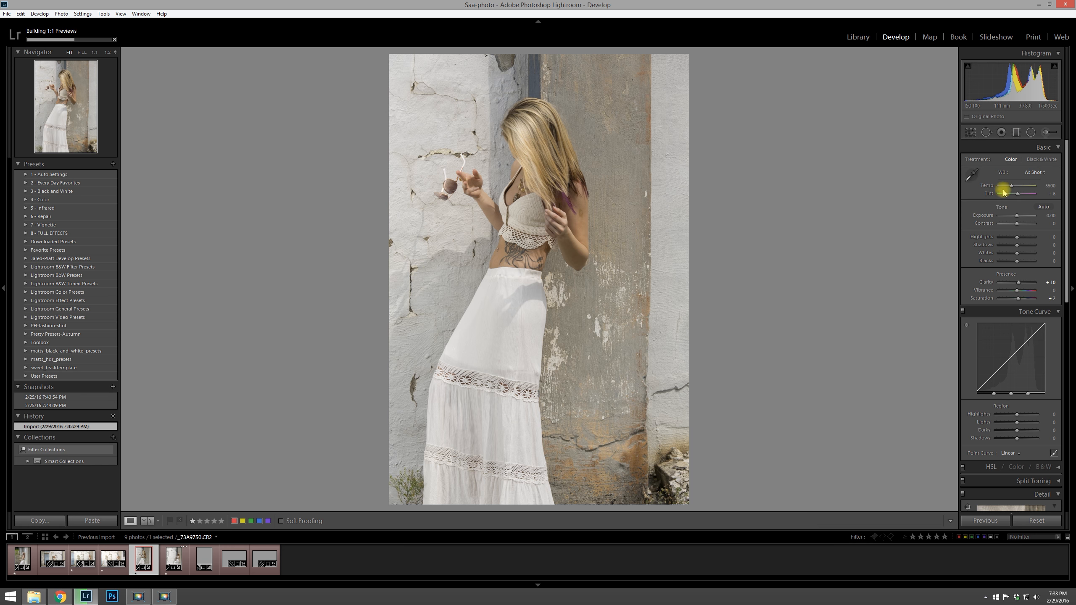
drag(1018, 282, 1020, 301)
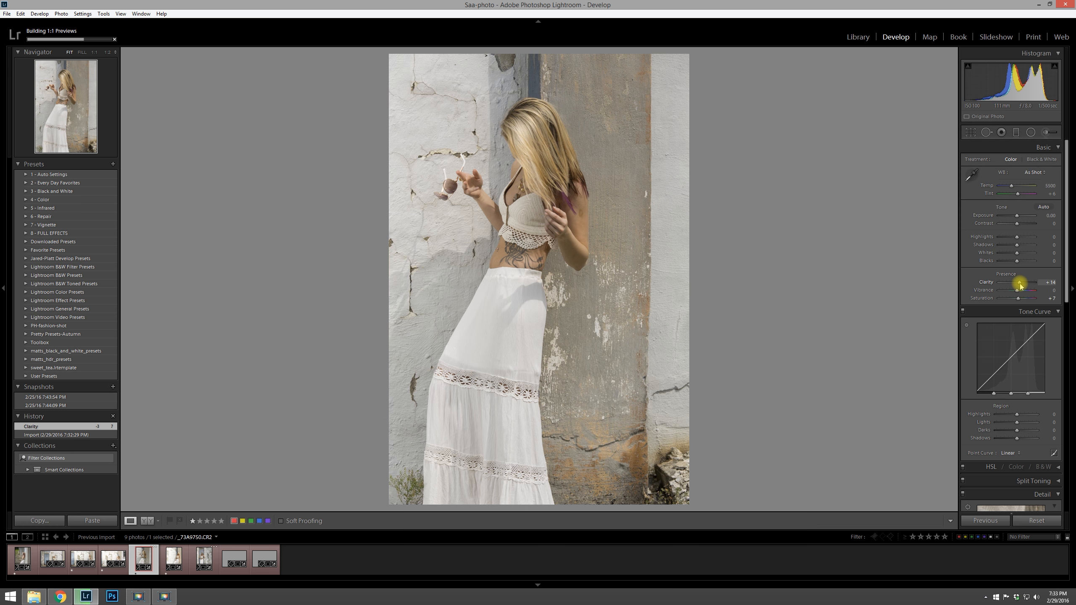
drag(1020, 284, 1019, 283)
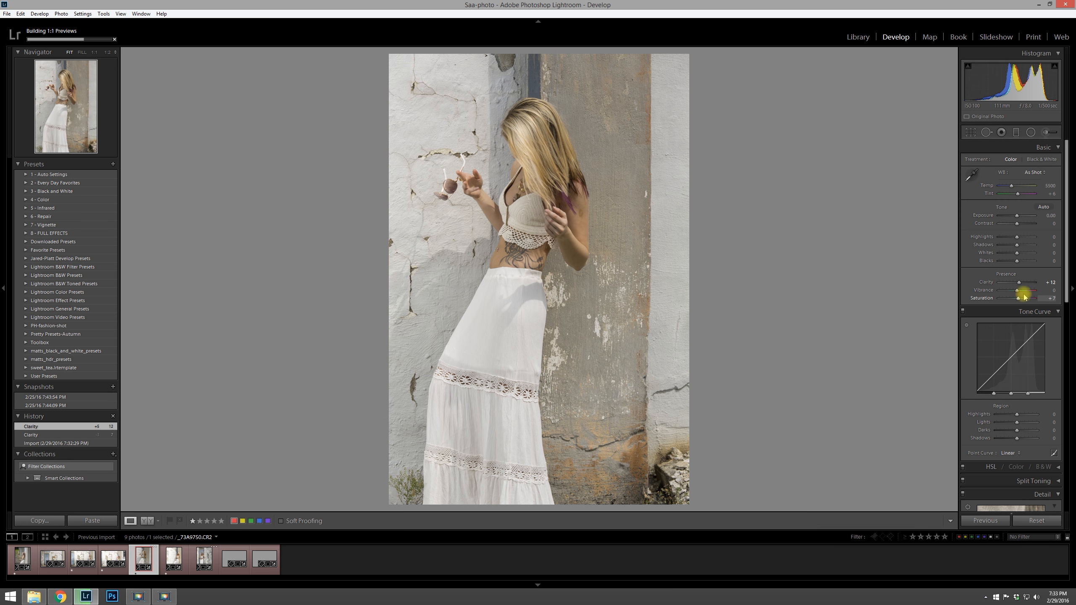
Step: Review the Lens Corrections settings, toggling Enable Profile Corrections off and back on
drag(1069, 236, 1072, 352)
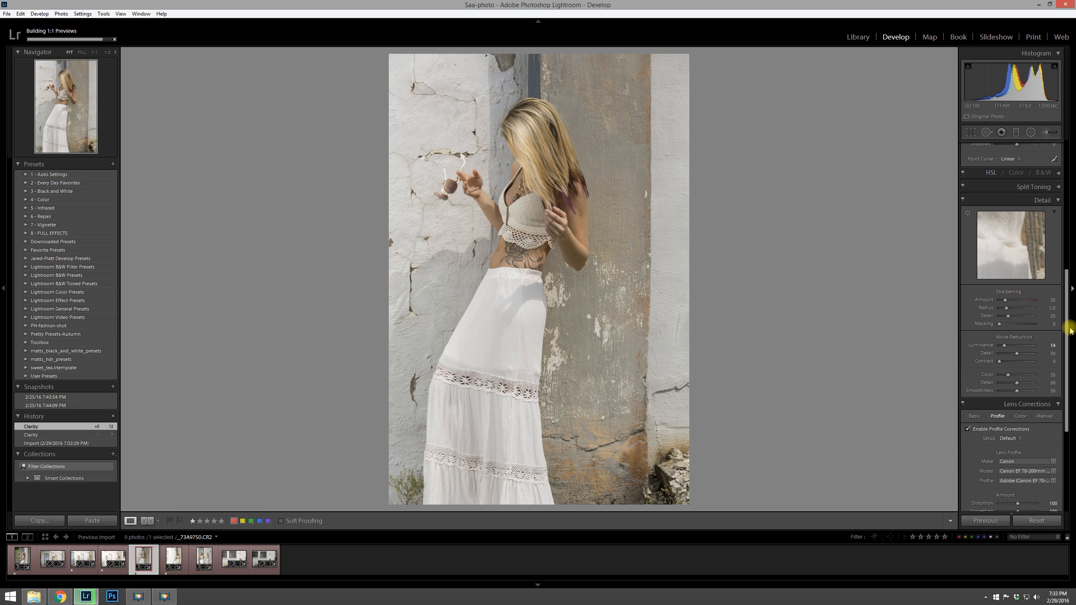
drag(1073, 324, 1067, 390)
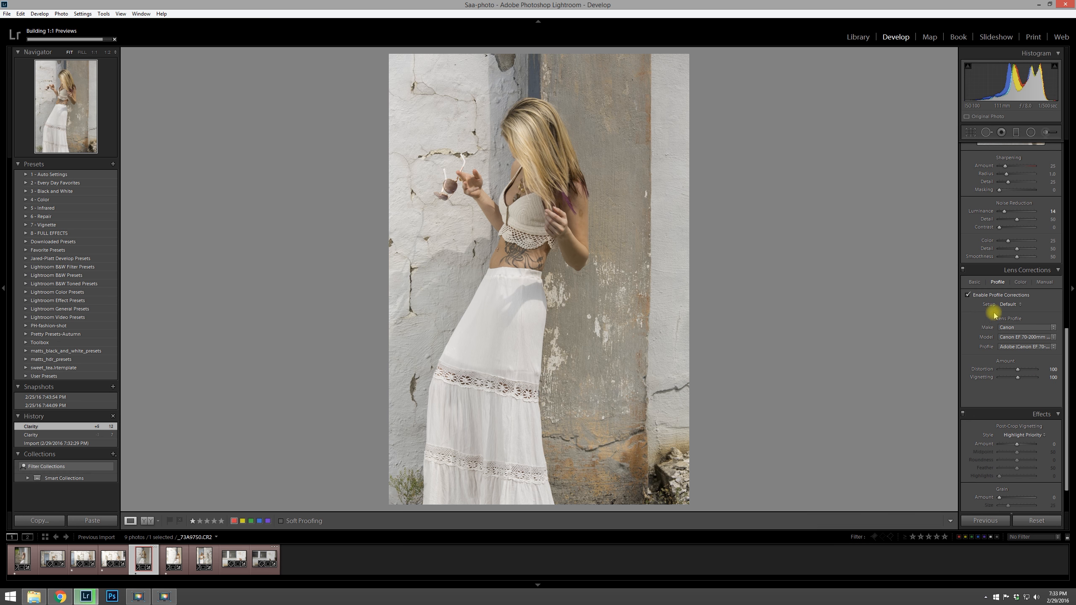
click(968, 295)
click(967, 295)
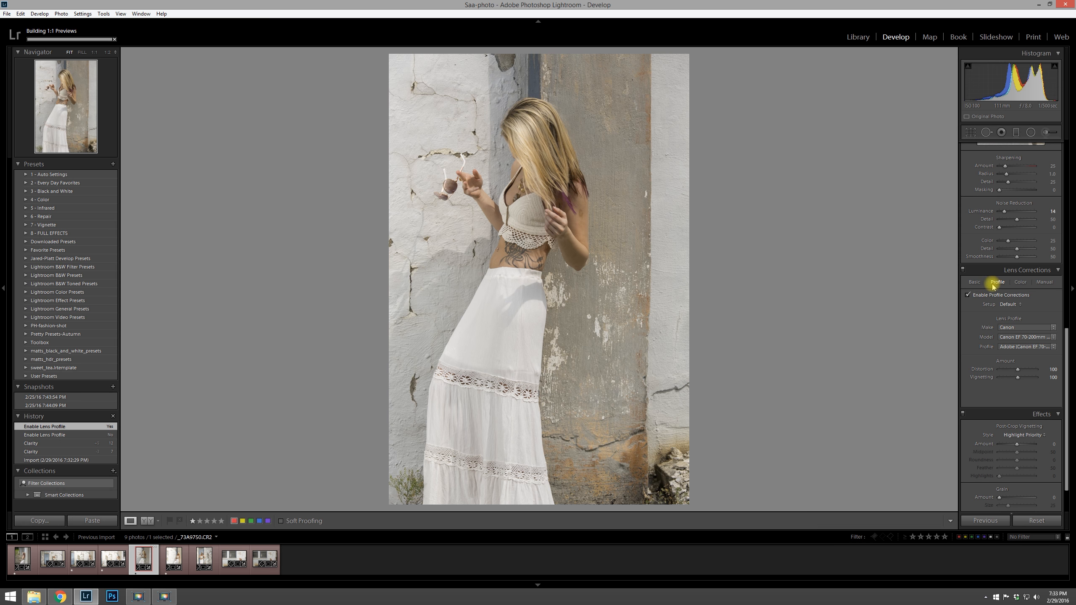
click(973, 282)
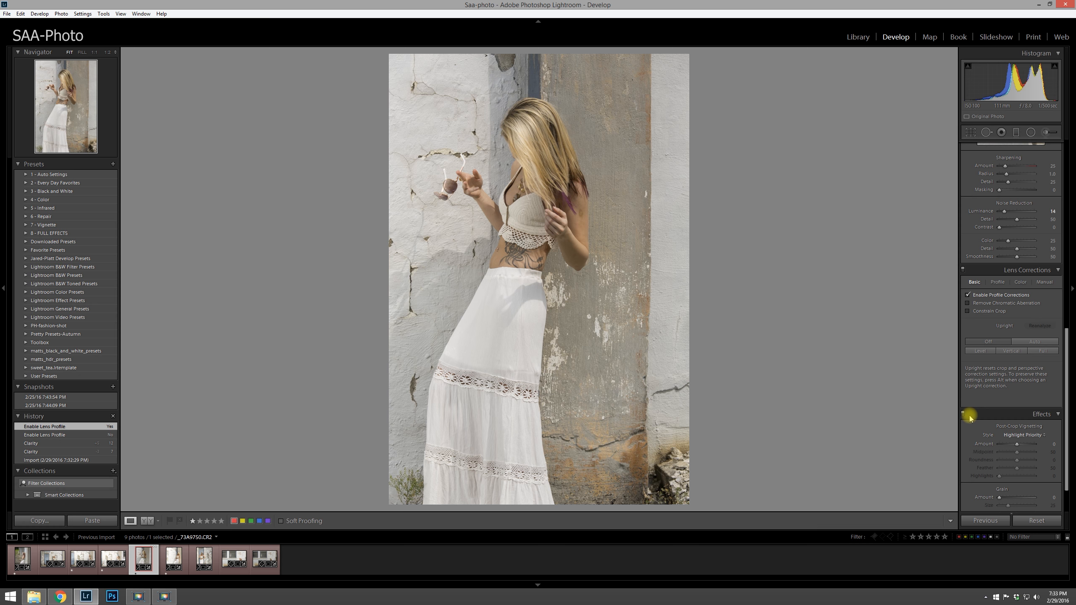
click(997, 282)
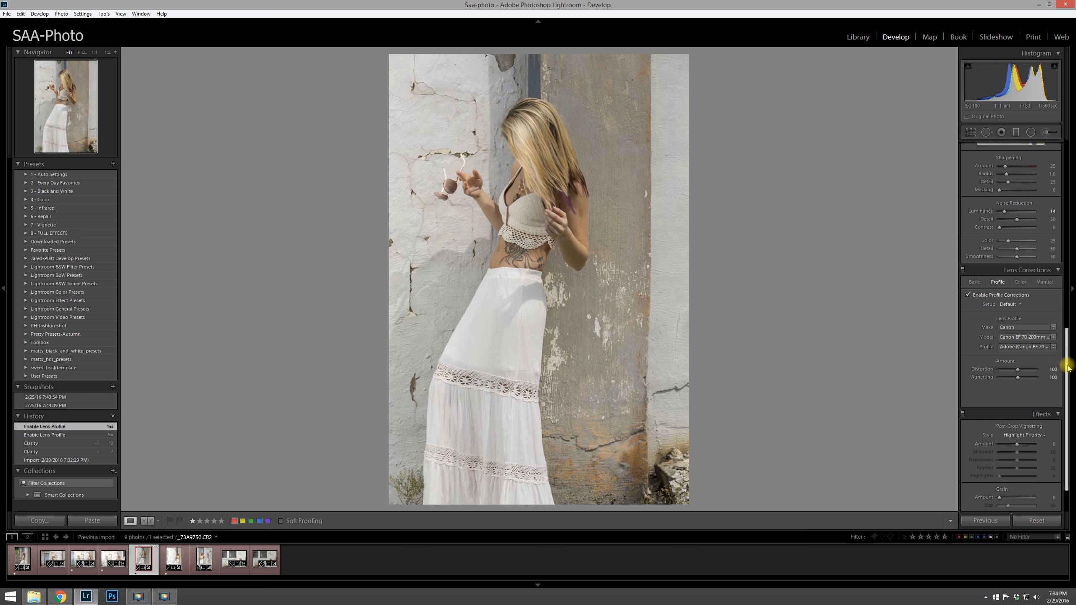
scroll(1066, 369, down, 3)
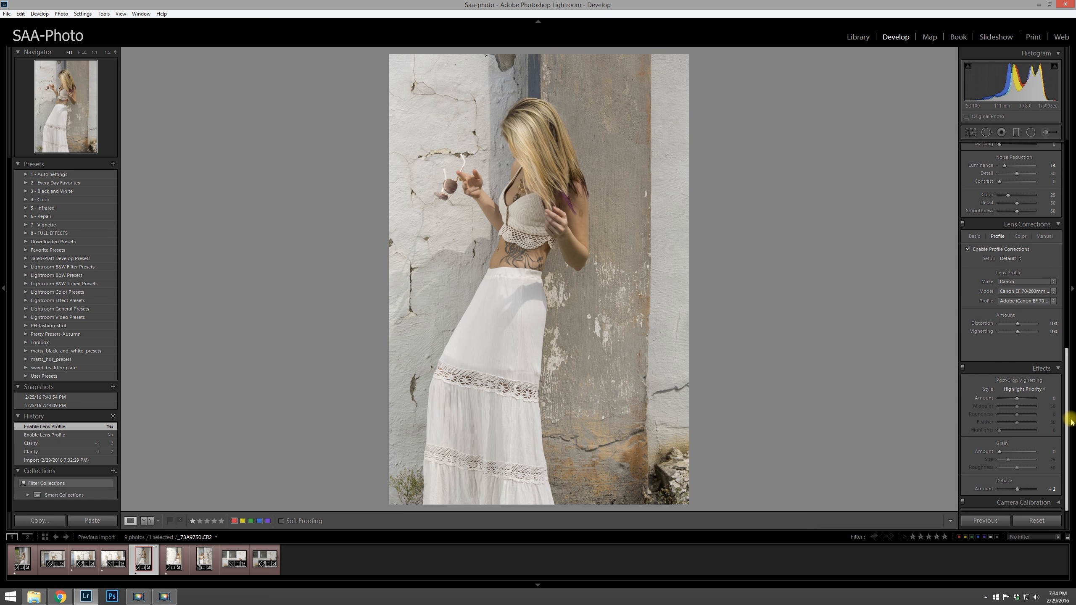
drag(1070, 419, 1068, 161)
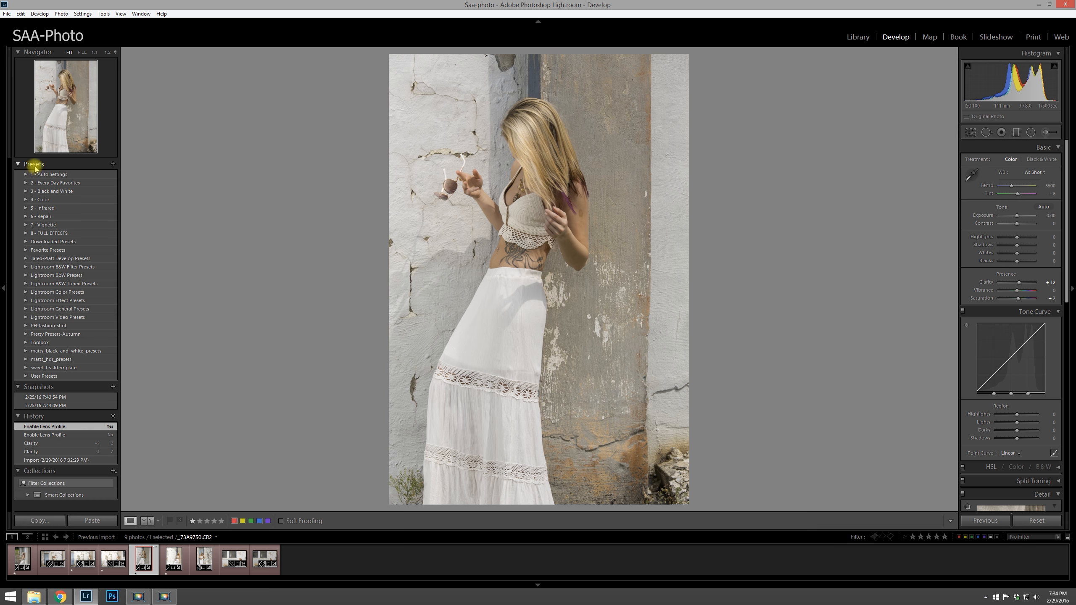
Step: Save the current develop settings as a new user preset named import preset
click(113, 164)
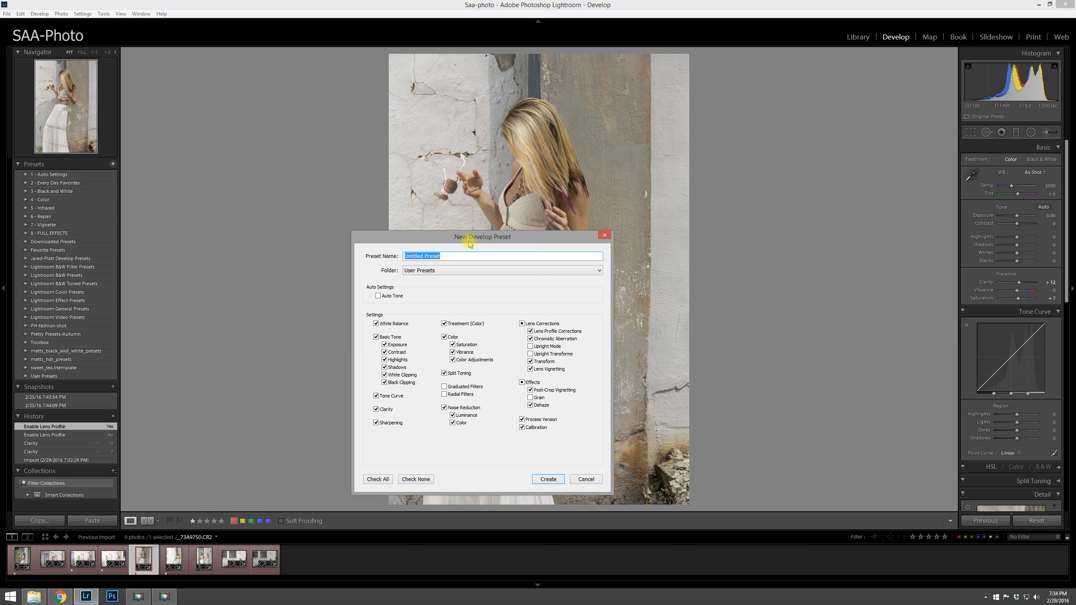
text(import preset)
click(548, 480)
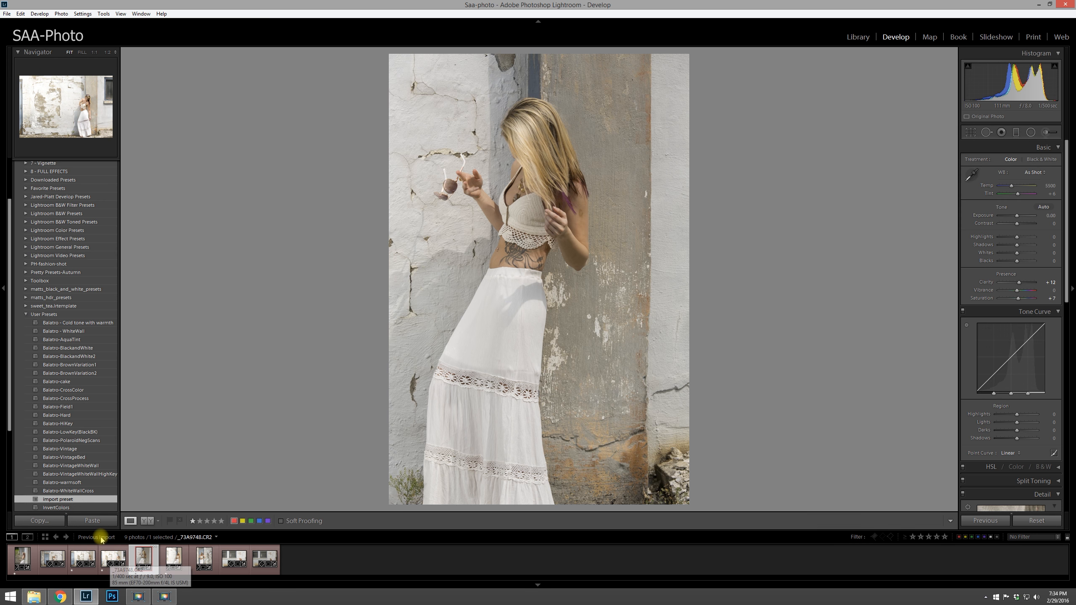
Step: In the Library, add the Clara folder from SAA-Photo > Photos to the catalog
click(856, 37)
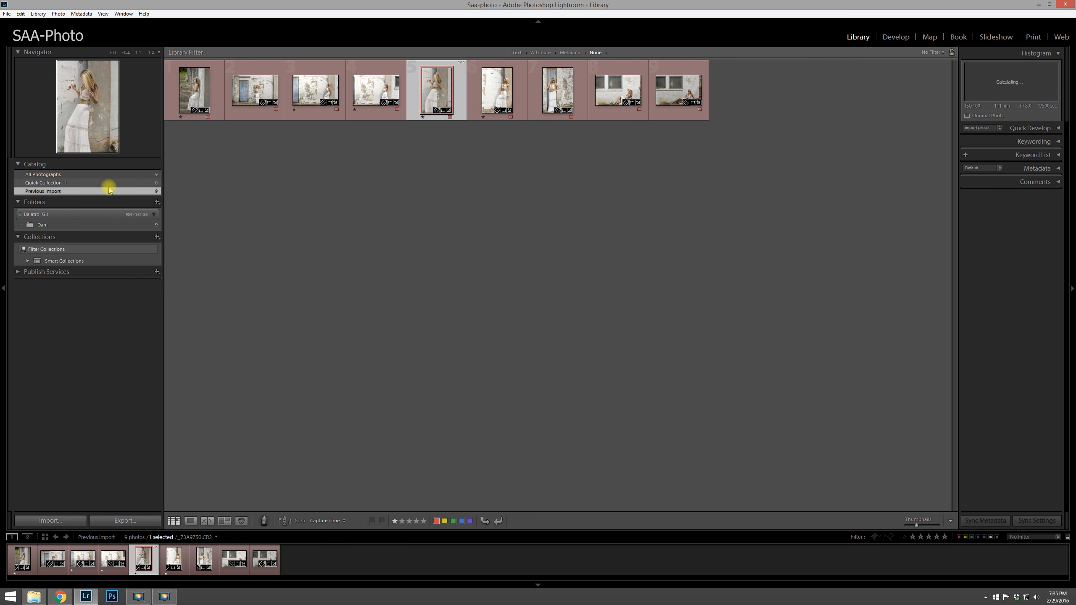
click(103, 224)
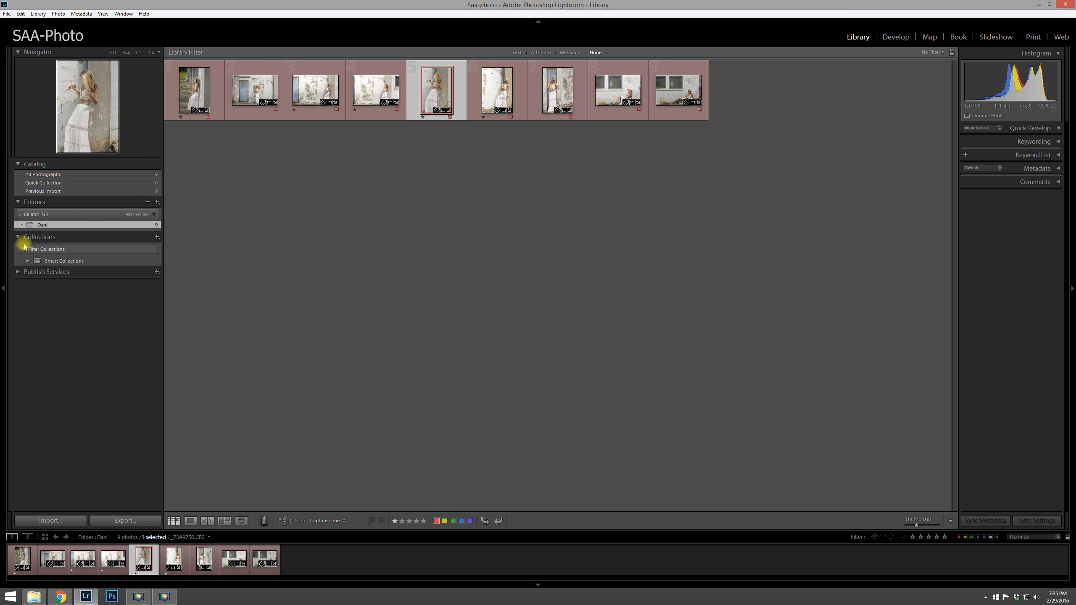
click(157, 202)
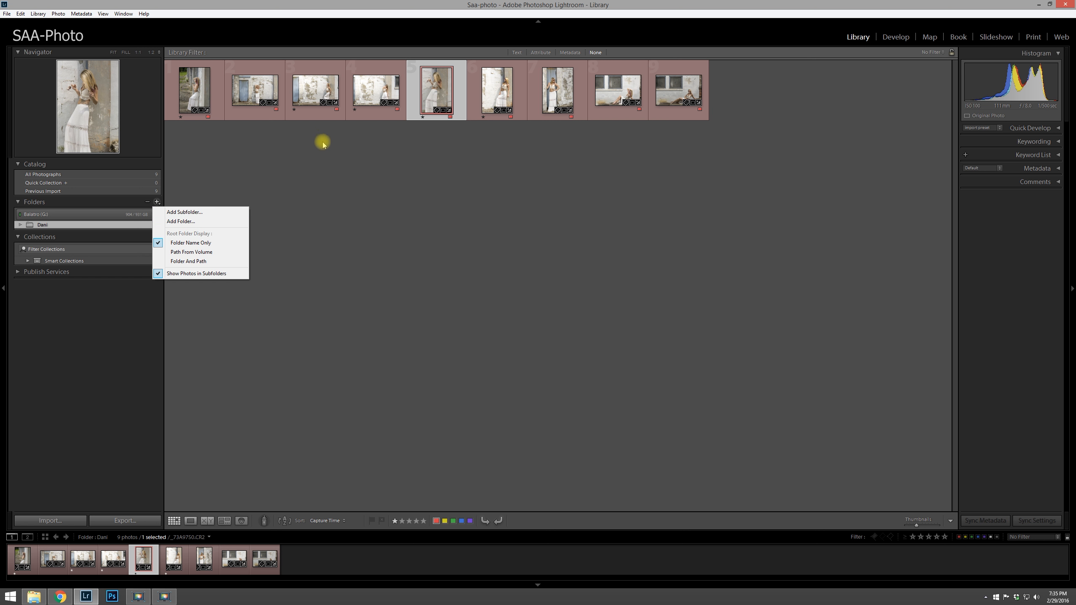
click(68, 214)
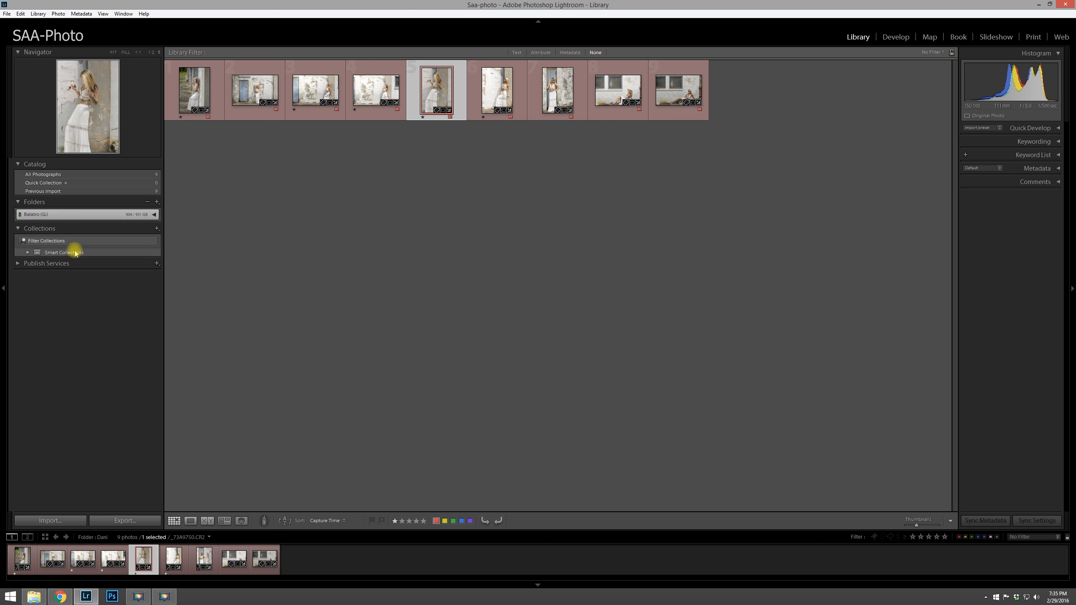
click(157, 202)
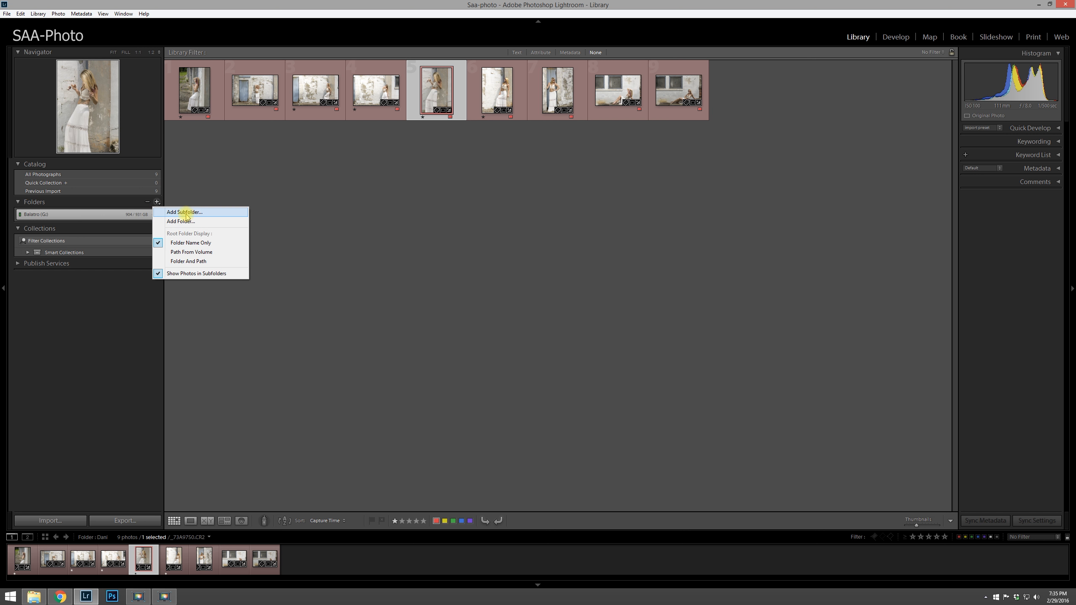
click(187, 221)
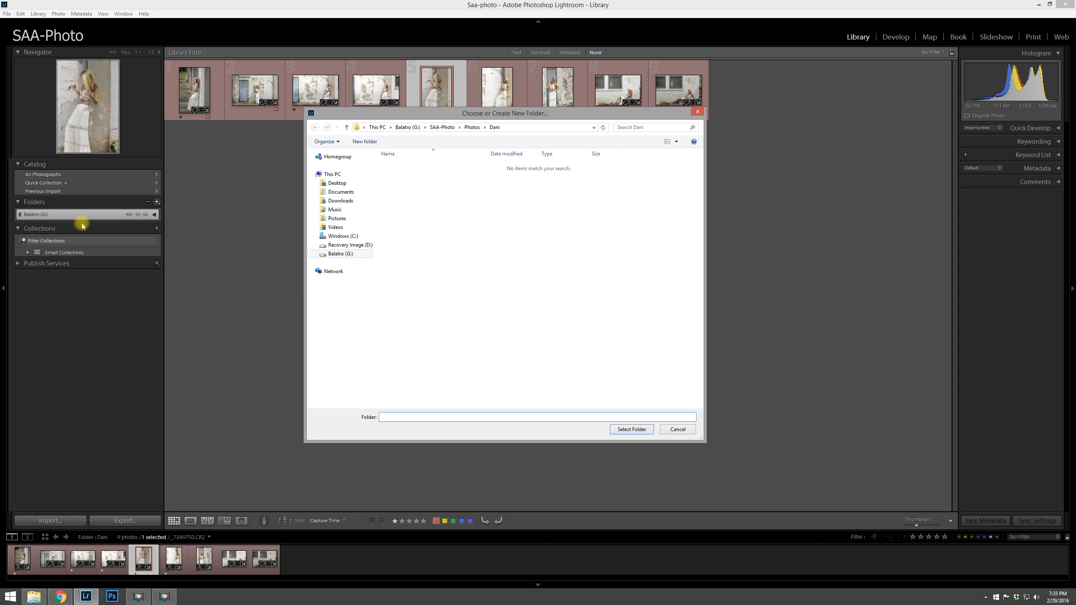
click(472, 128)
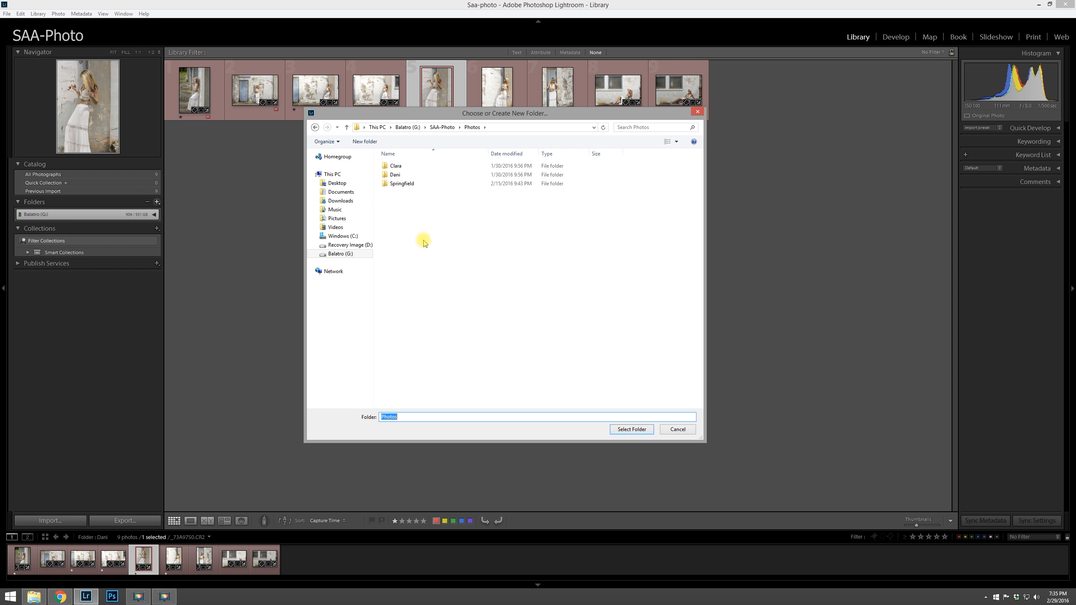
click(396, 166)
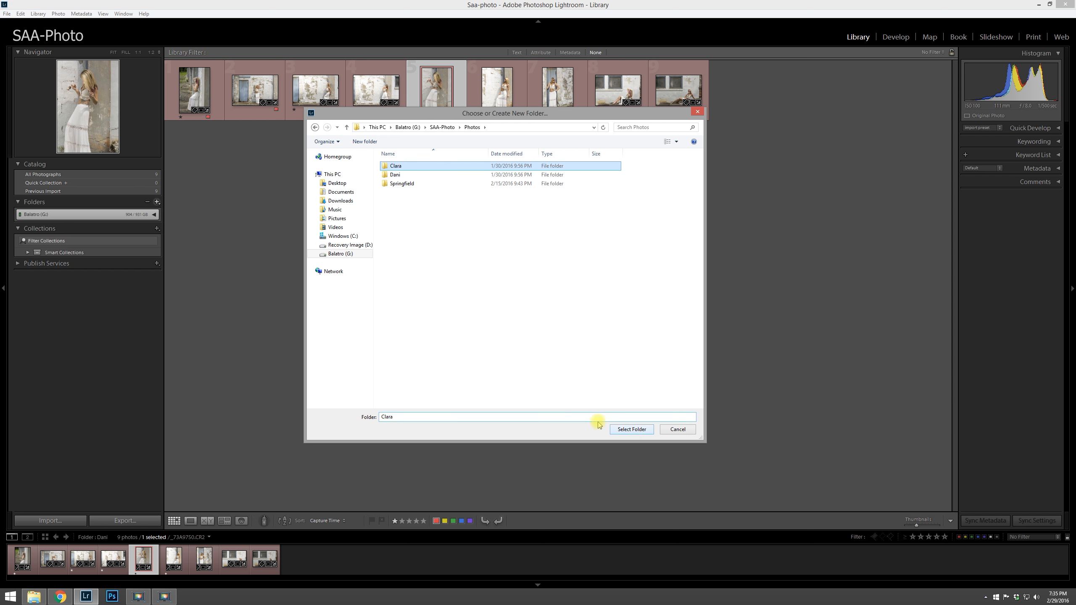
click(631, 430)
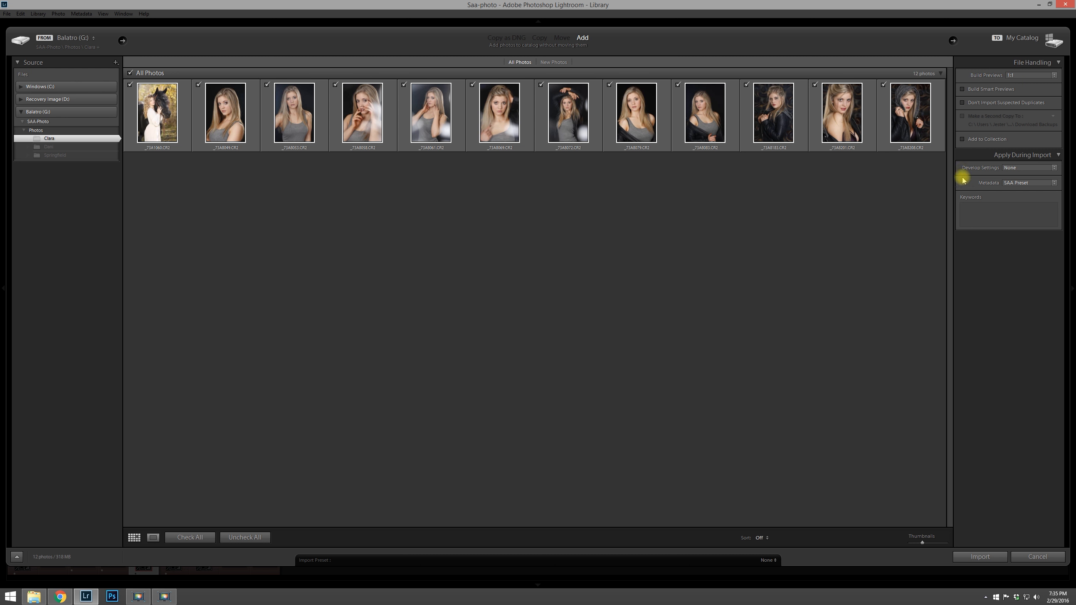
Step: Import the Clara photos with the import preset develop settings and the keyword Clara
click(1021, 167)
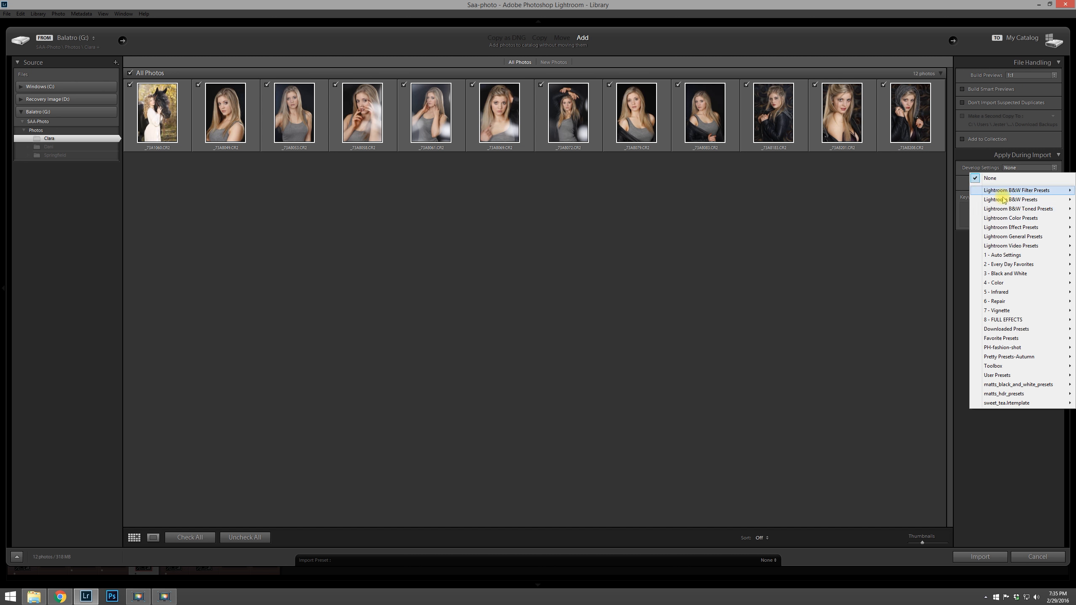
mouse_move(1015, 377)
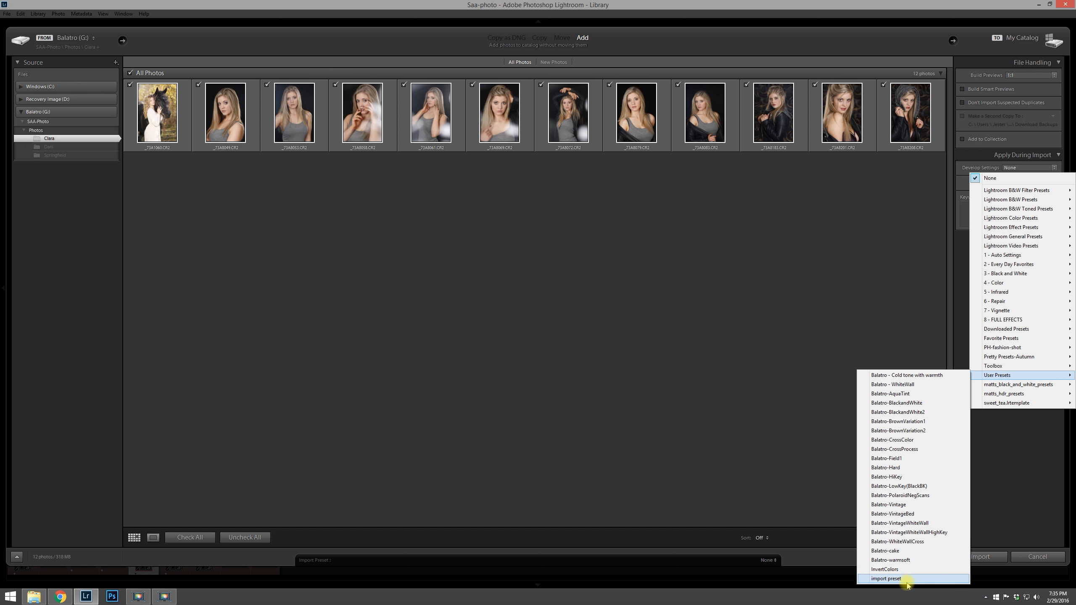
click(886, 579)
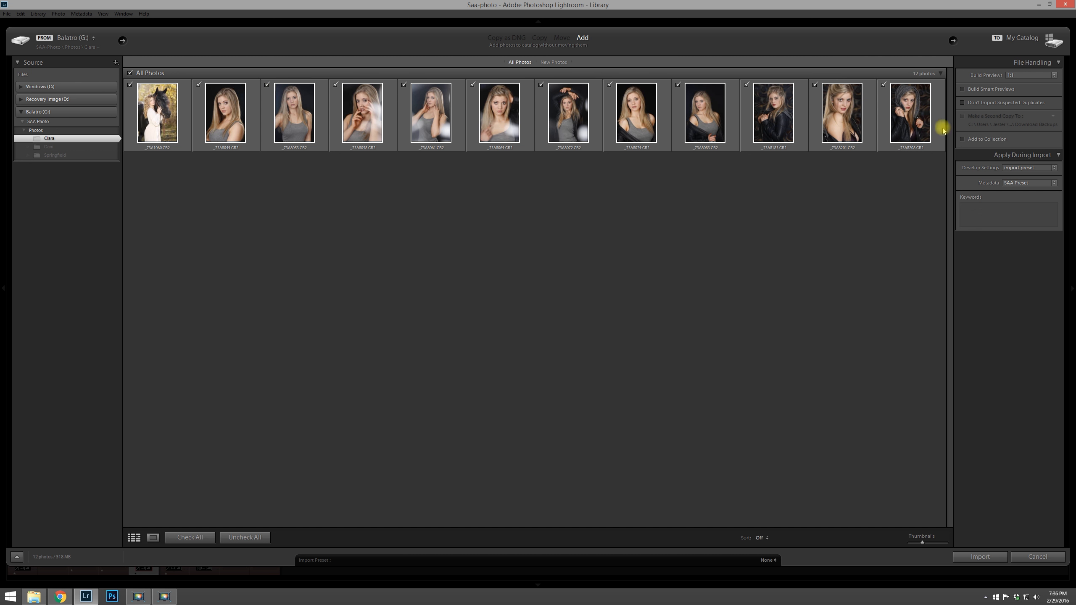
click(998, 212)
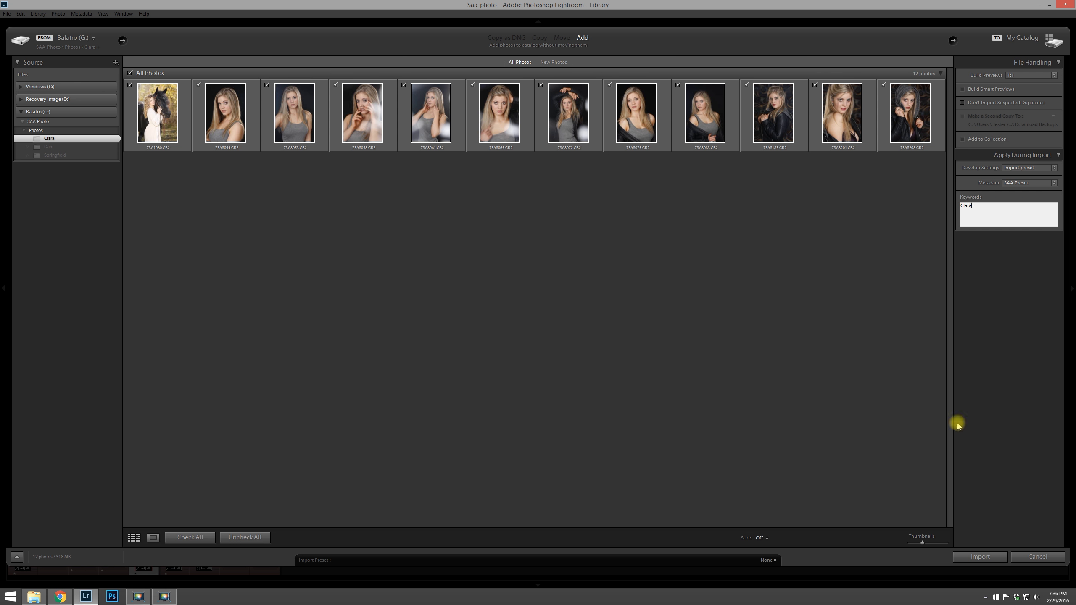
click(975, 557)
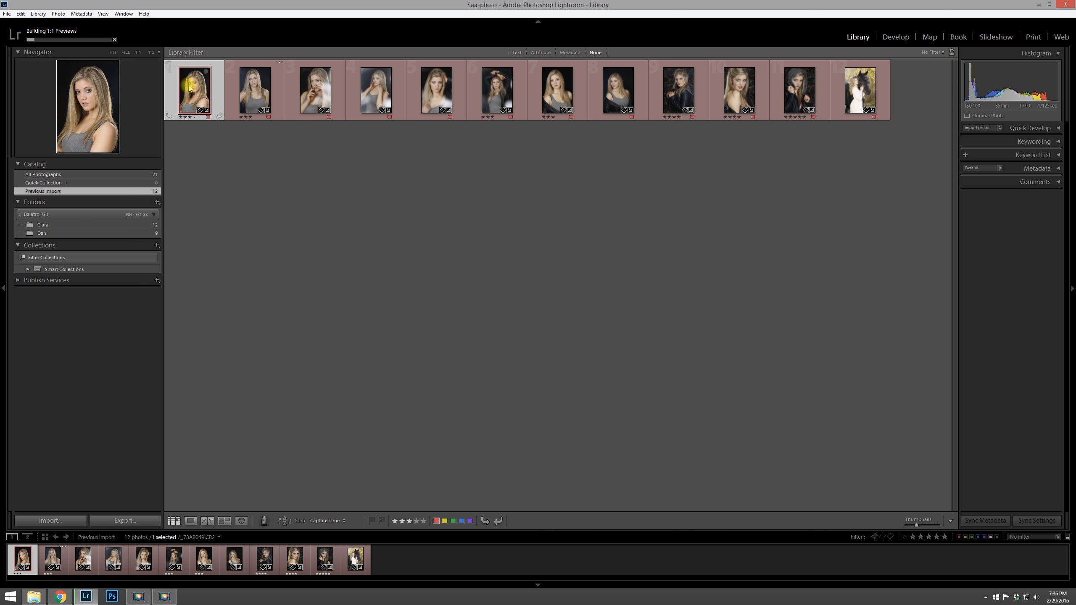
Step: Inspect the first Clara photo's develop settings and return to the Library
click(896, 37)
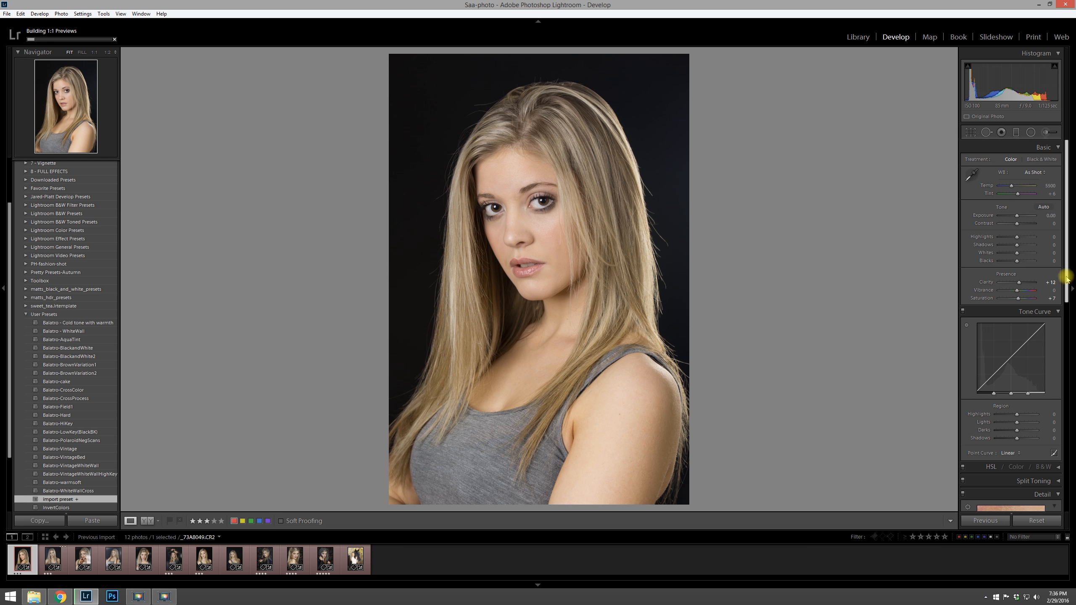
scroll(1066, 301, down, 5)
scroll(1074, 397, down, 4)
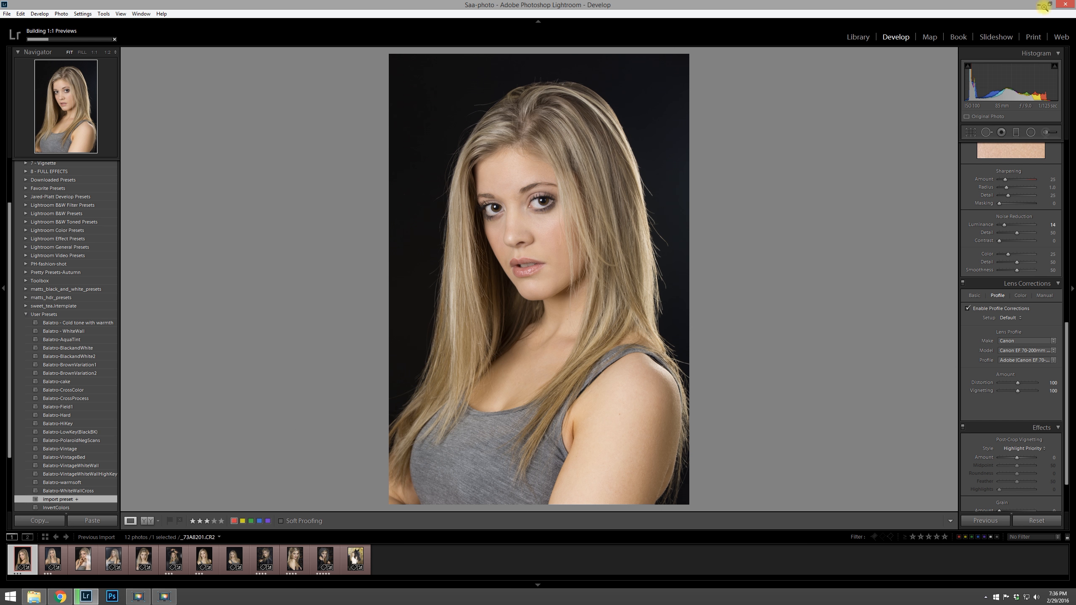
click(856, 39)
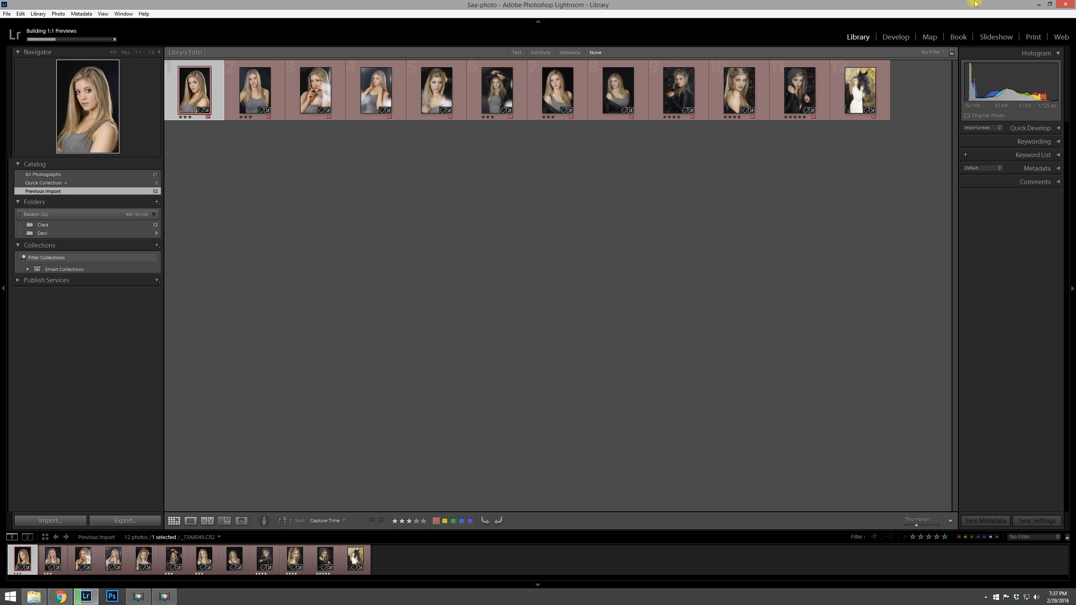
Step: Switch to File Explorer and create a new folder named Misc inside SAA-Photo > Photos
click(1038, 4)
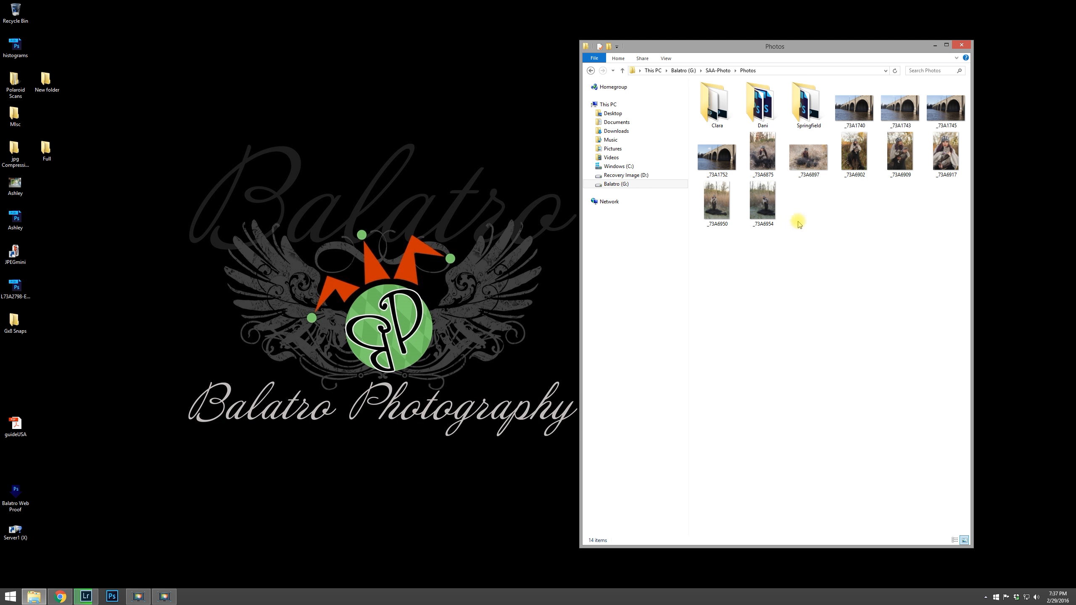
right_click(793, 263)
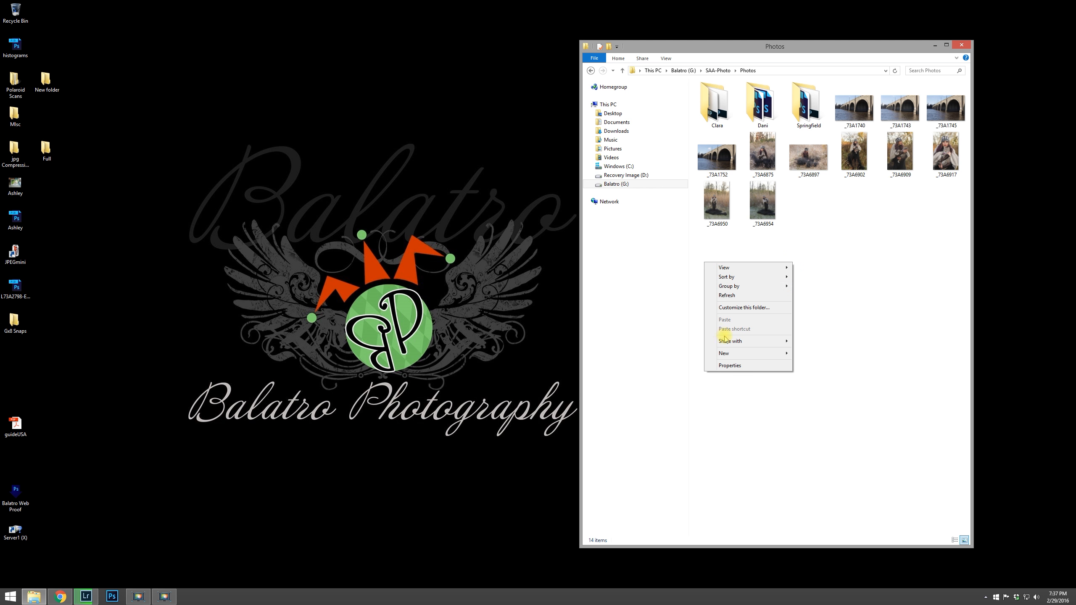
mouse_move(724, 355)
click(663, 353)
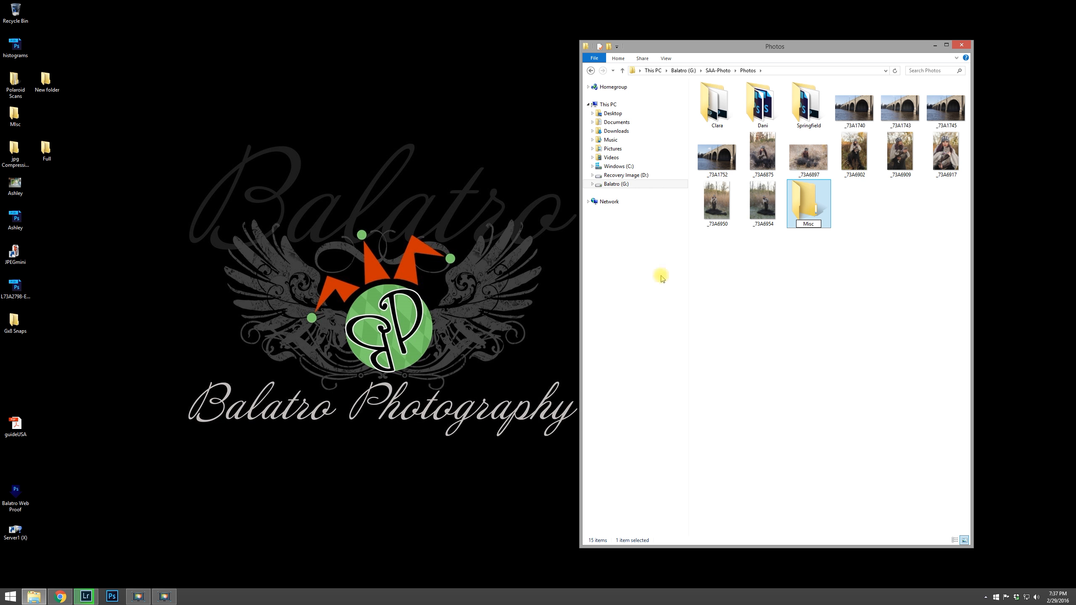
click(784, 280)
Step: Move all the loose photos in the Photos folder into Misc and switch back to Lightroom
click(856, 116)
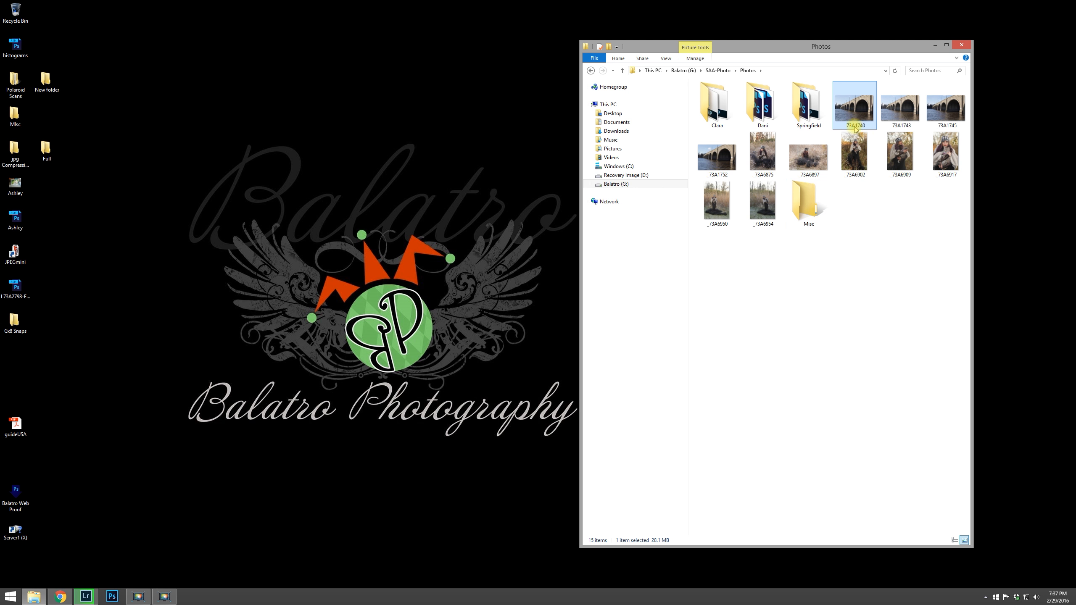
shift+click(769, 212)
drag(764, 208, 810, 210)
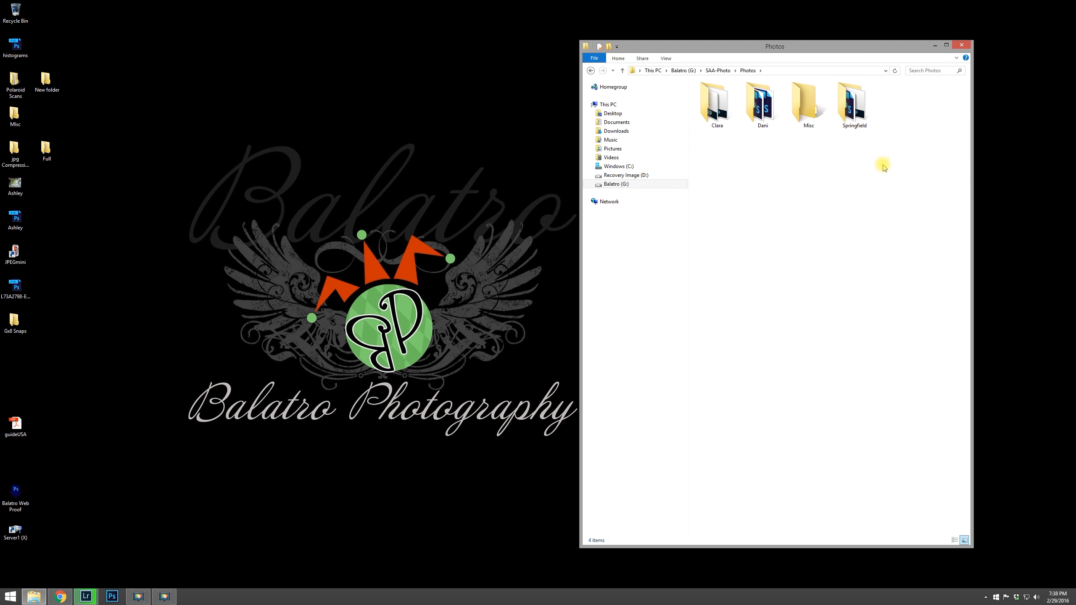
click(85, 596)
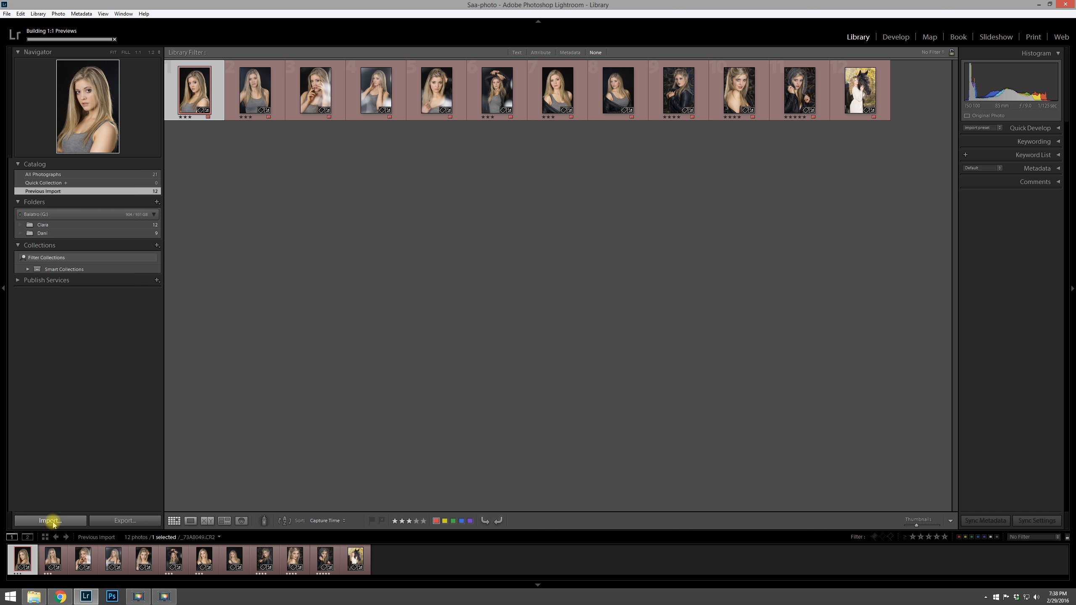
Step: Import the photos from the Misc folder with the current import settings
click(70, 520)
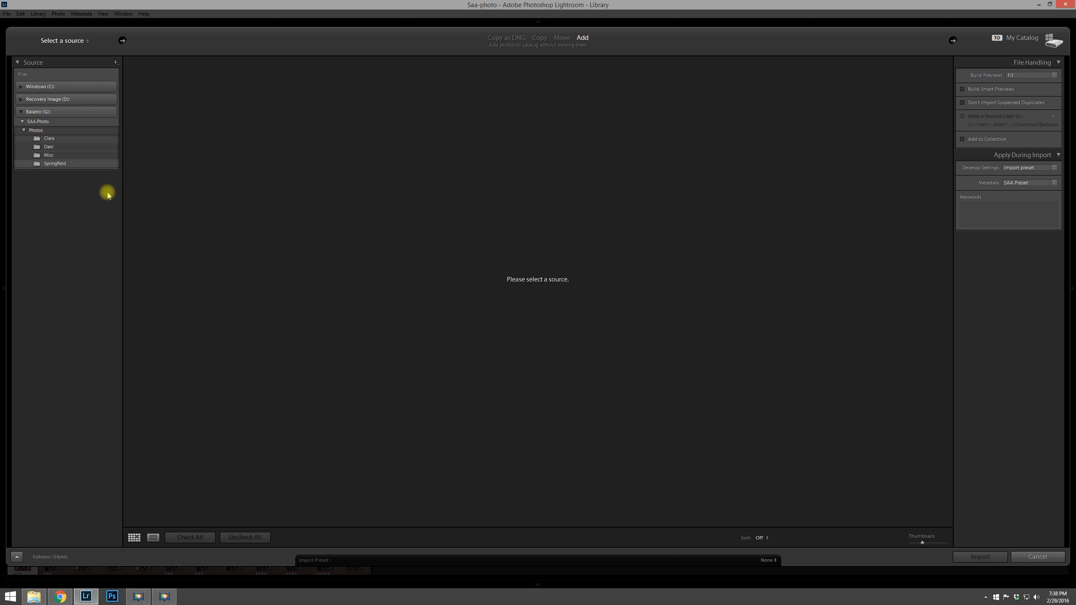
click(49, 155)
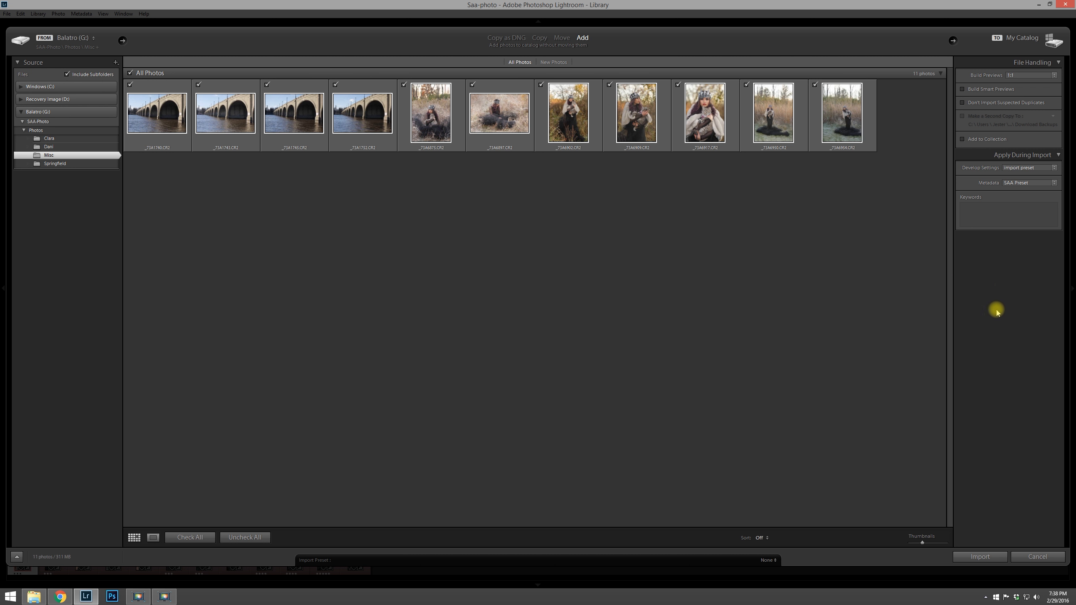
click(979, 556)
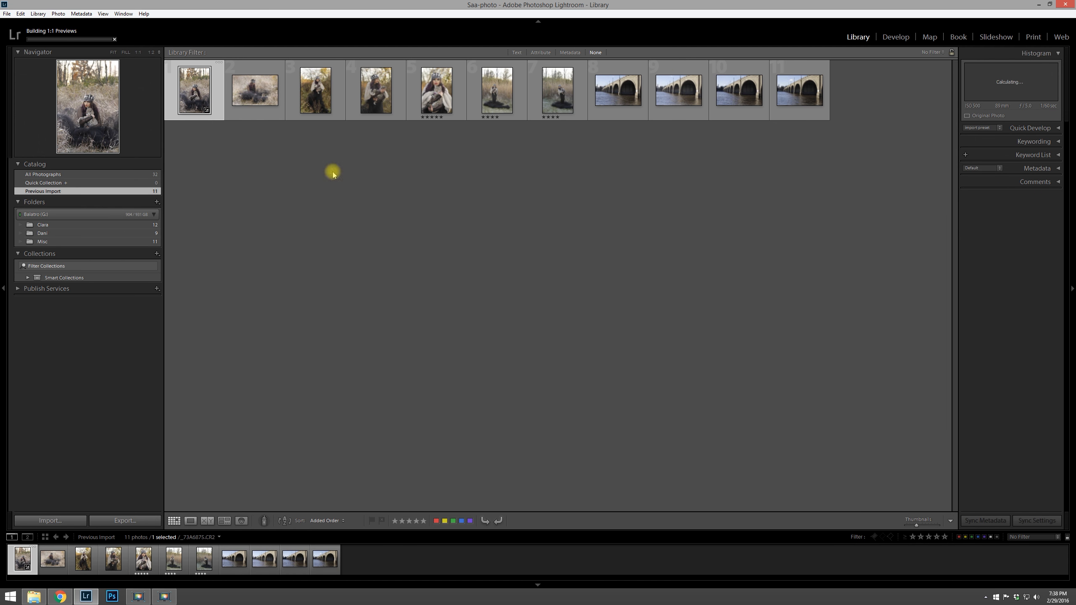
Step: Select the Misc folder, switch to File Explorer and rename the Misc folder to Sam
click(32, 242)
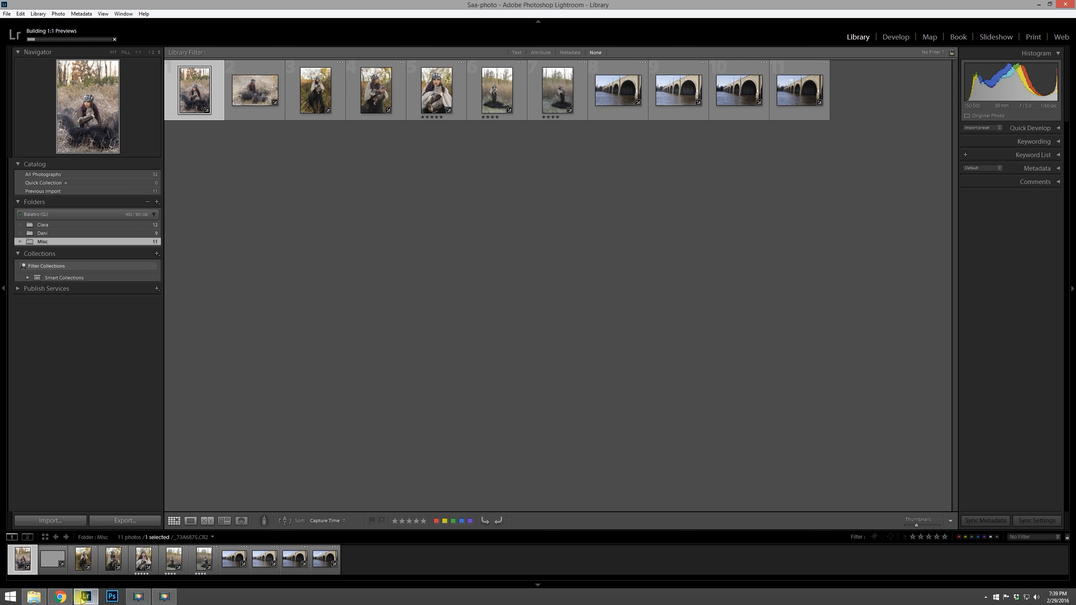
click(37, 601)
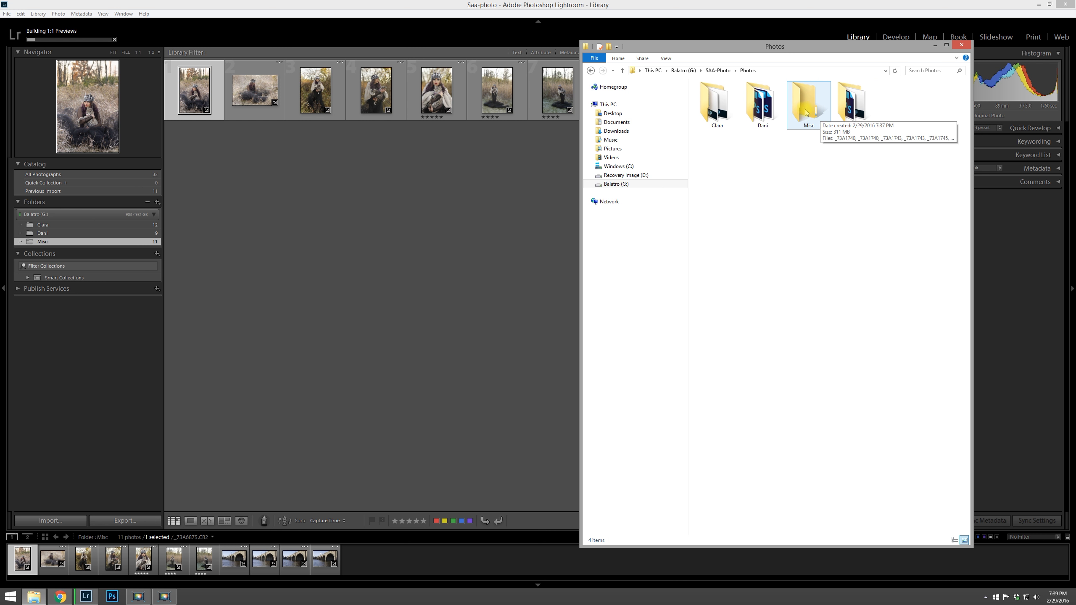
click(275, 250)
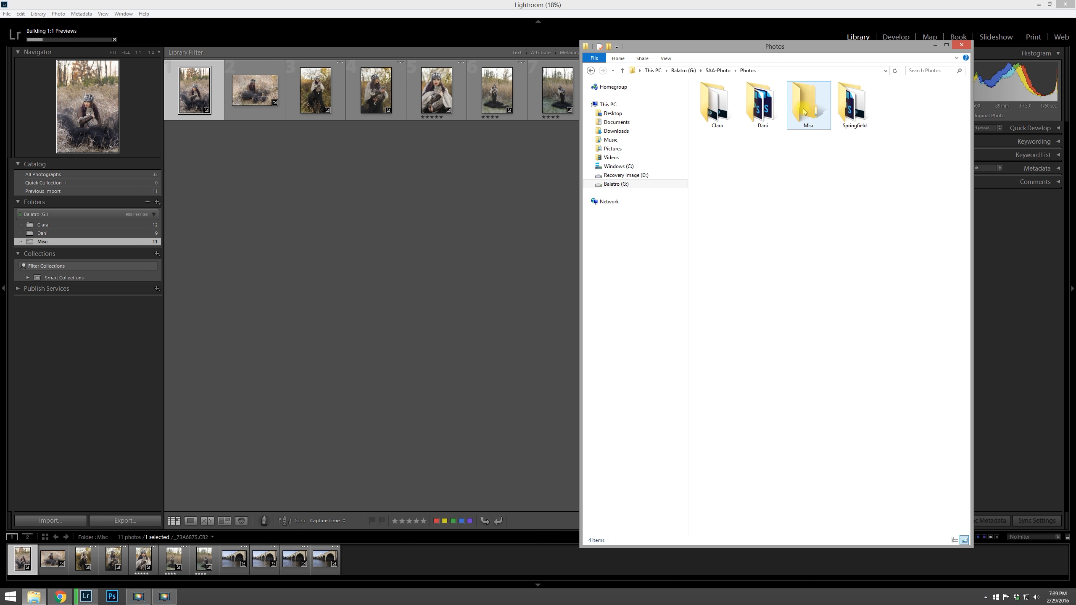
mouse_move(810, 100)
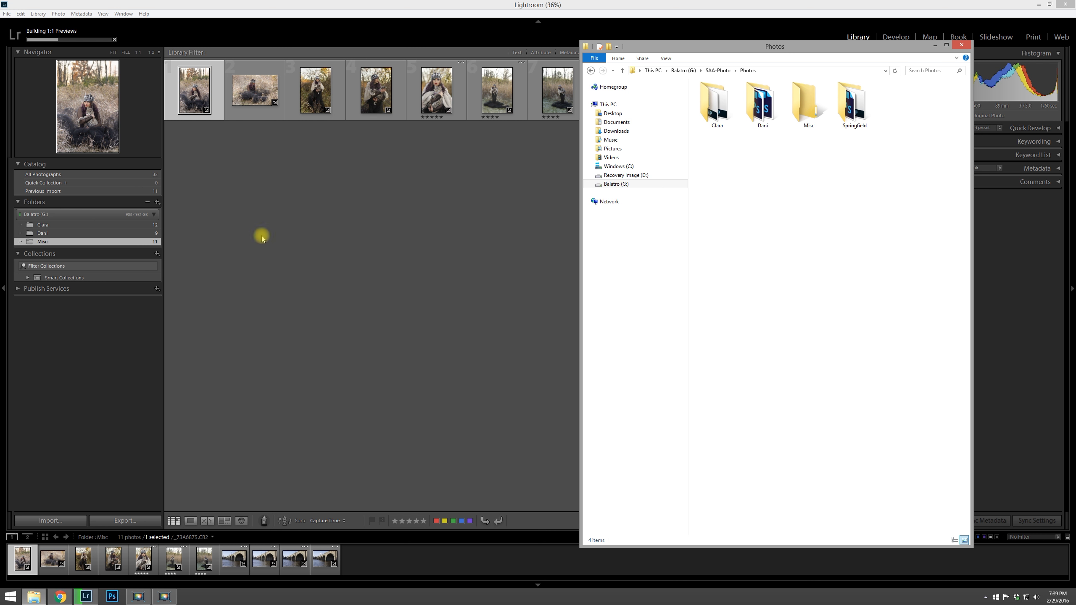
click(810, 113)
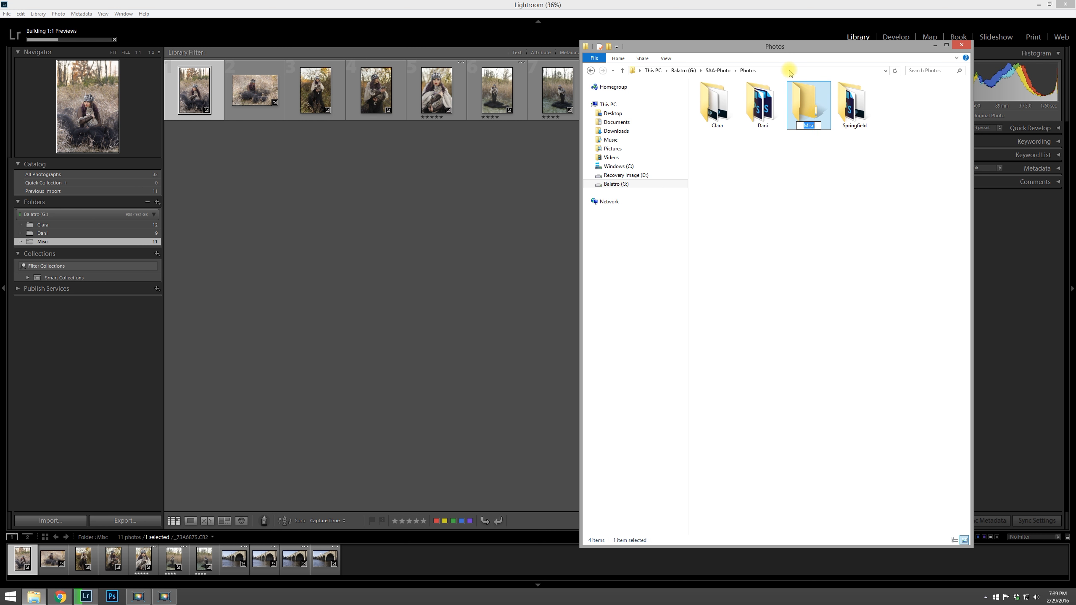
click(734, 292)
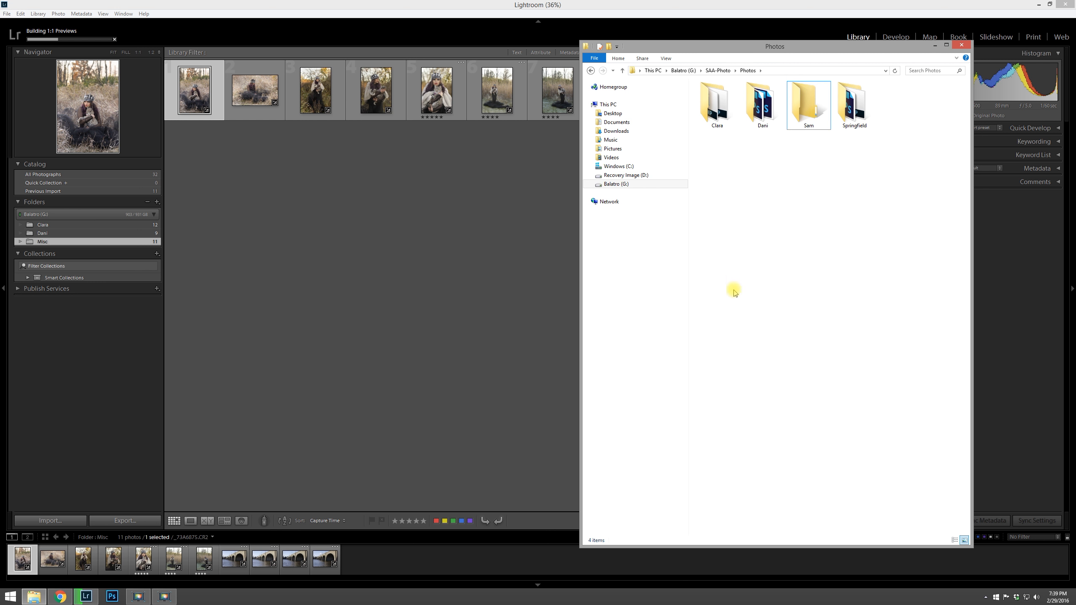
Step: Back in Lightroom, relink the missing Misc folder to the Sam folder inside SAA-Photo > Photos
click(255, 288)
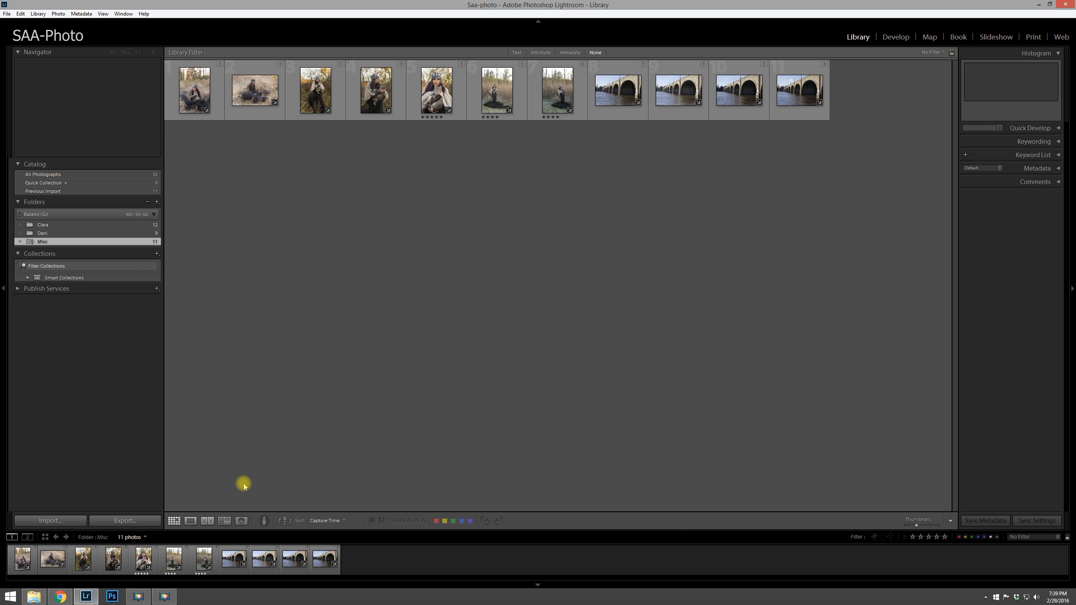
right_click(64, 243)
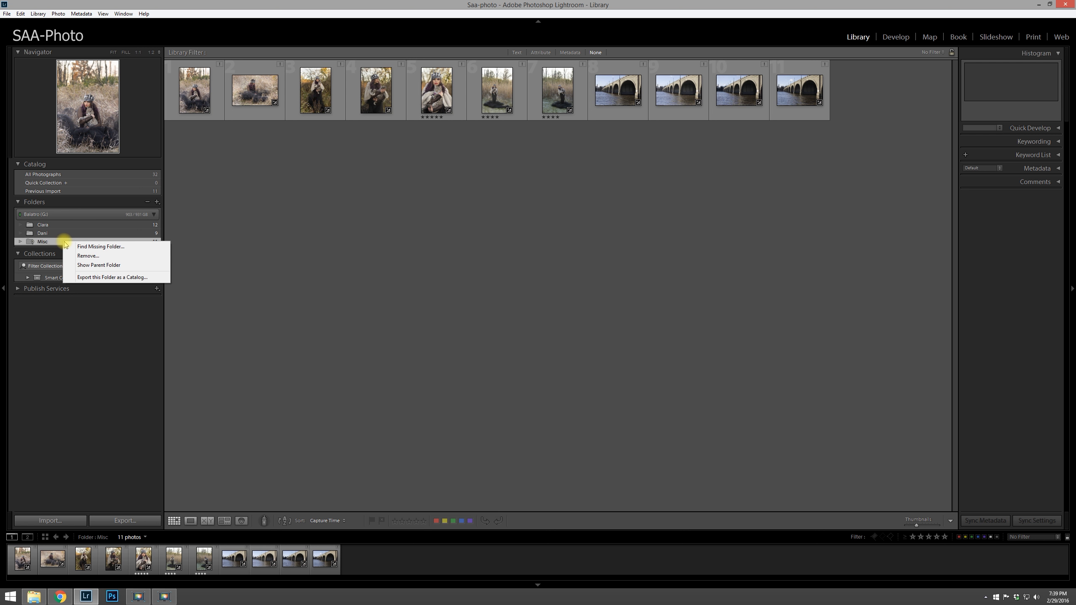
click(100, 247)
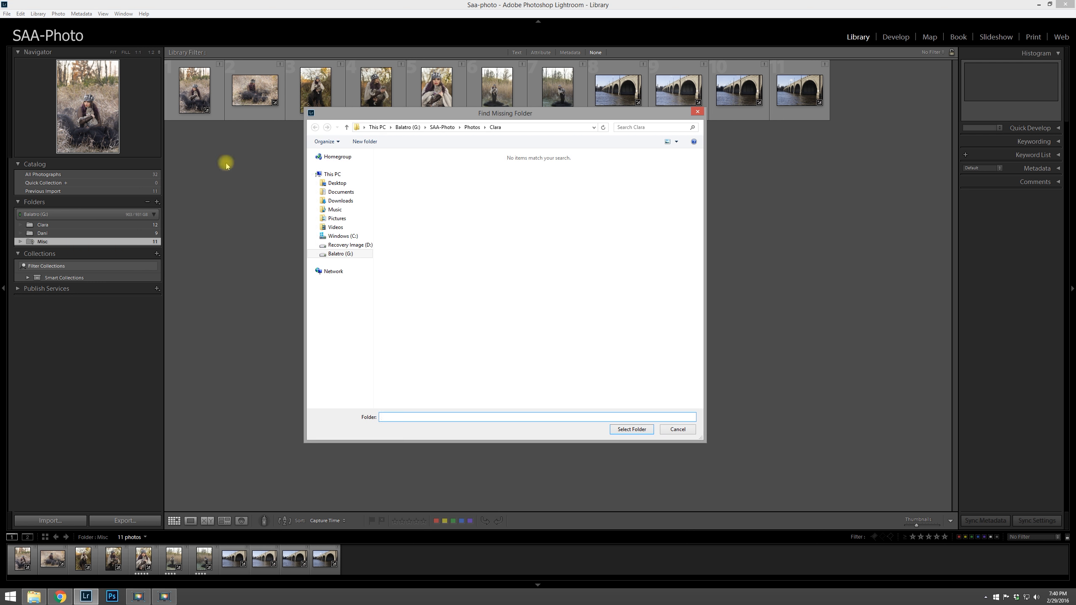
click(472, 127)
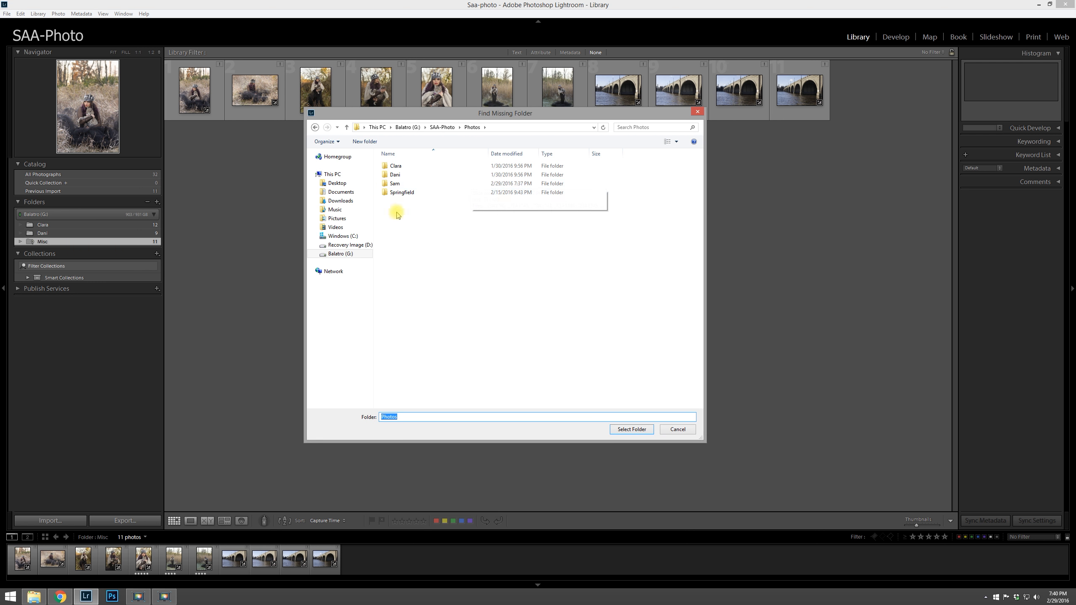
click(394, 184)
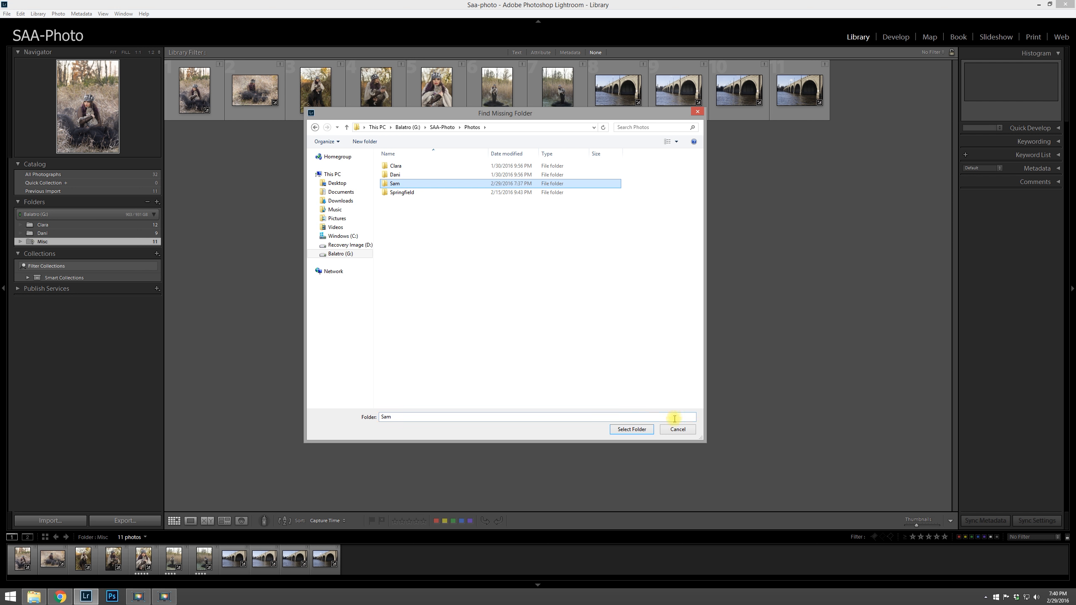
click(631, 430)
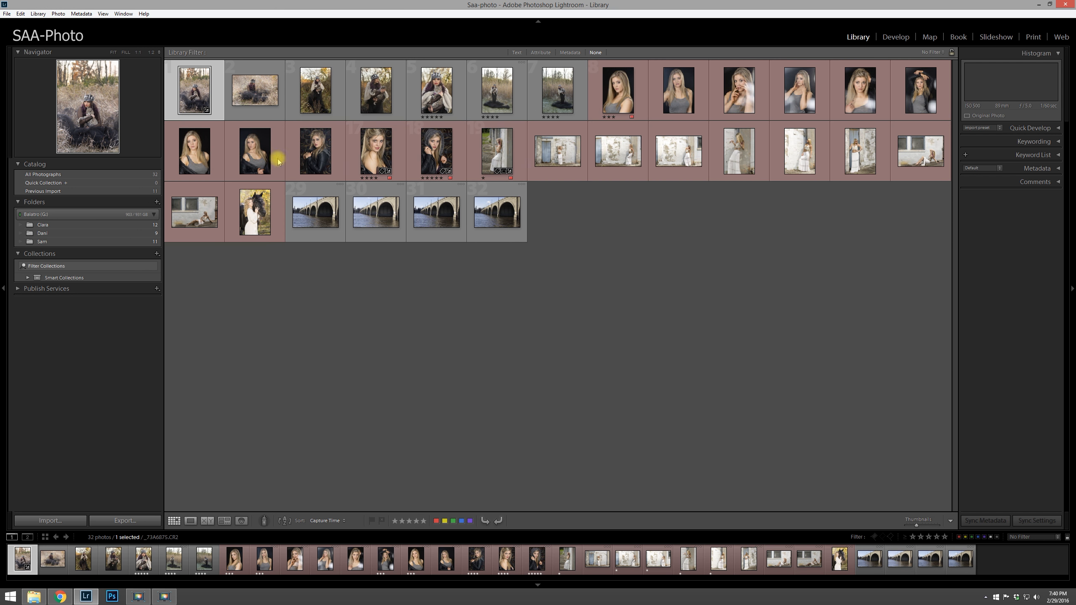
Step: Rename the Sam folder to Samantha within Lightroom
click(61, 242)
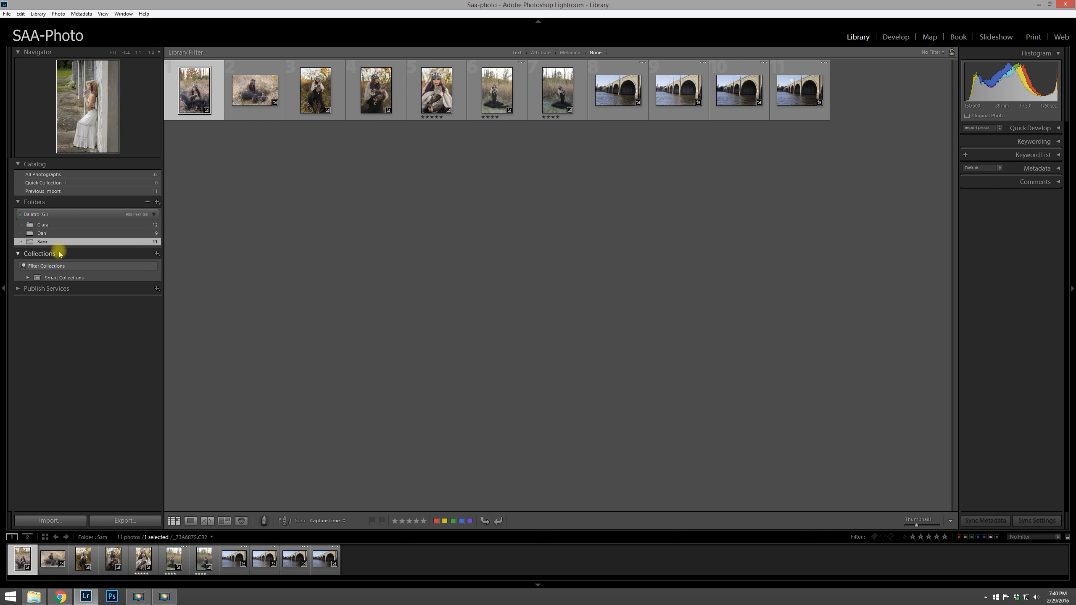
right_click(50, 242)
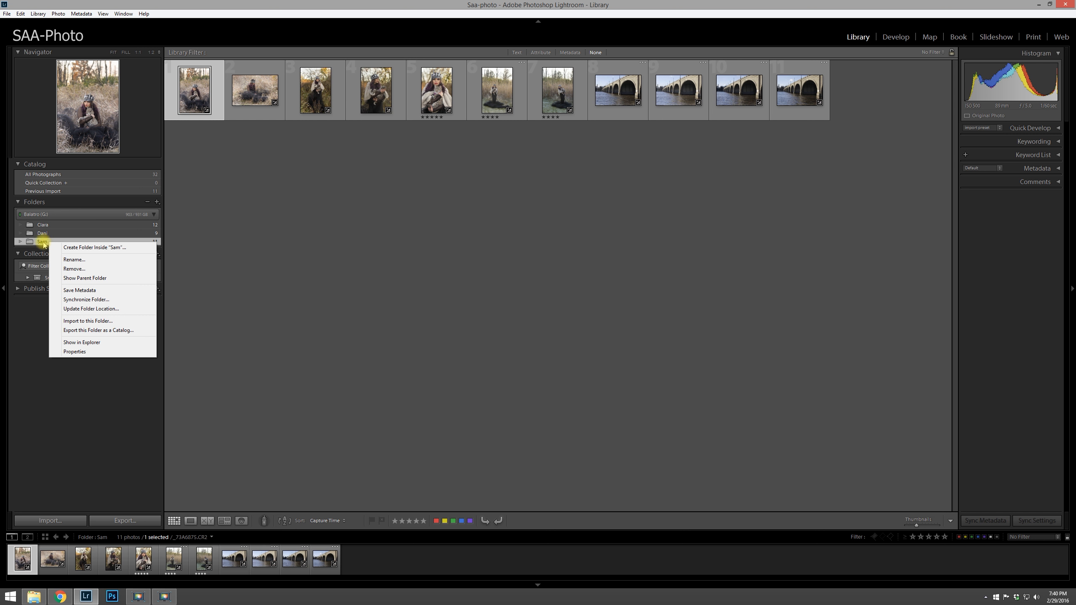
click(74, 260)
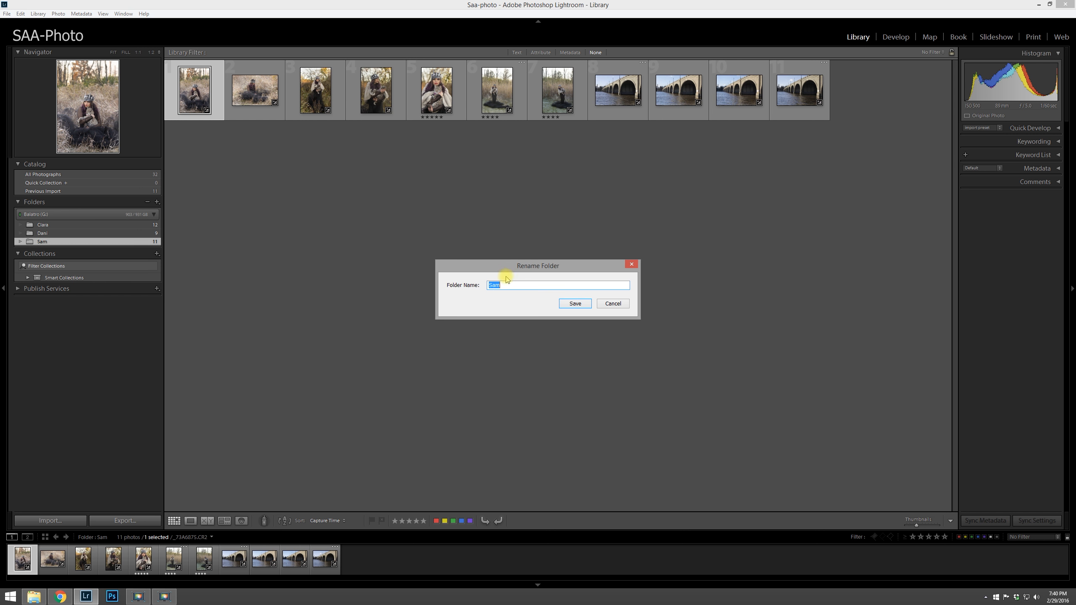
text(anatha)
key(Left)
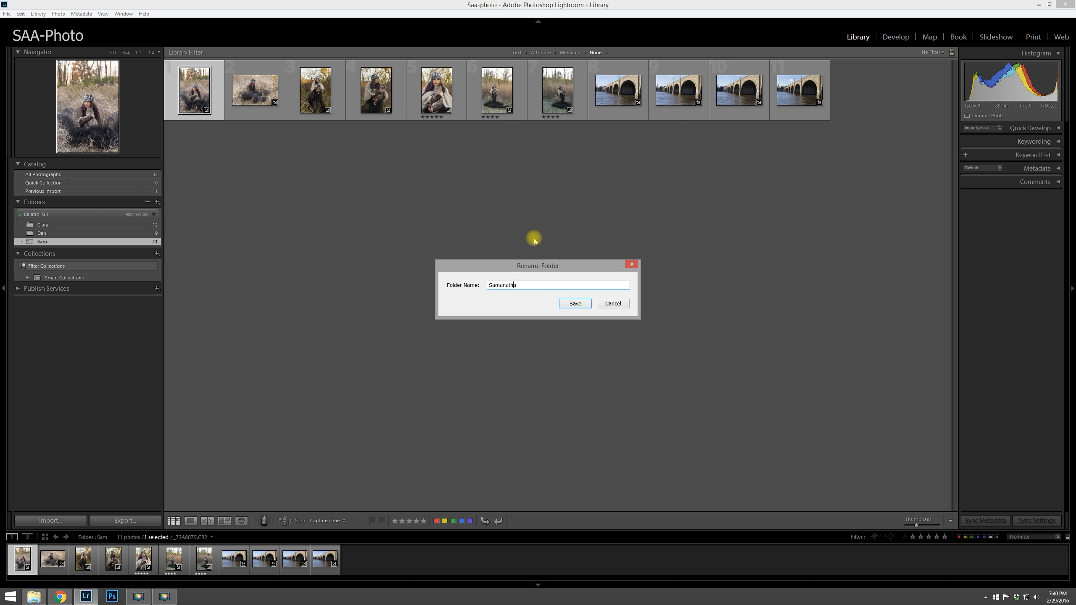
key(BackSpace)
click(576, 304)
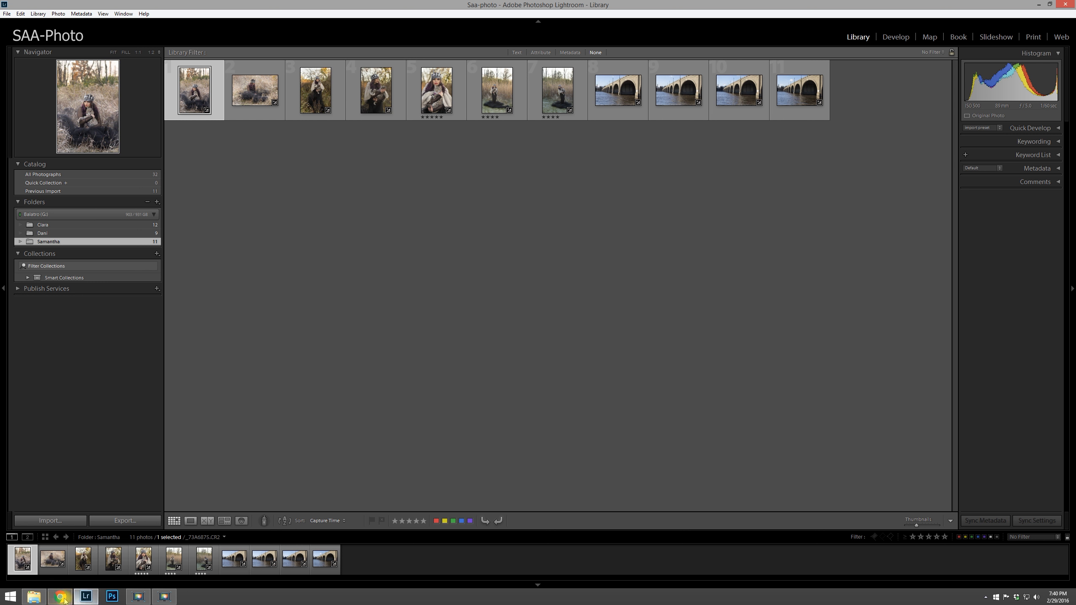
Step: Switch to File Explorer to check the renamed folder, then return to Lightroom
click(36, 601)
click(809, 107)
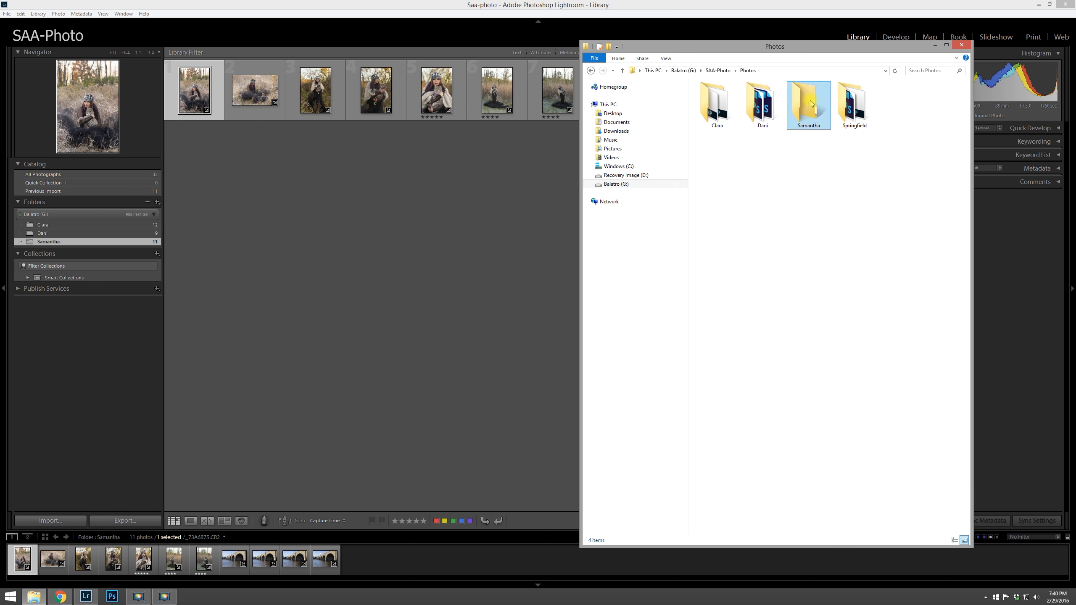
click(806, 140)
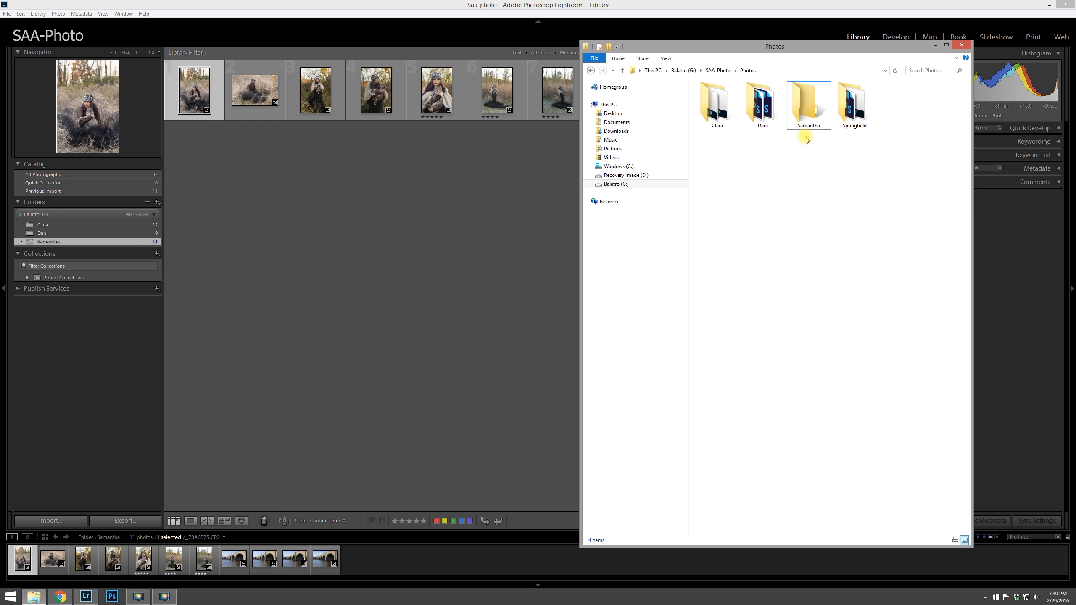
click(442, 337)
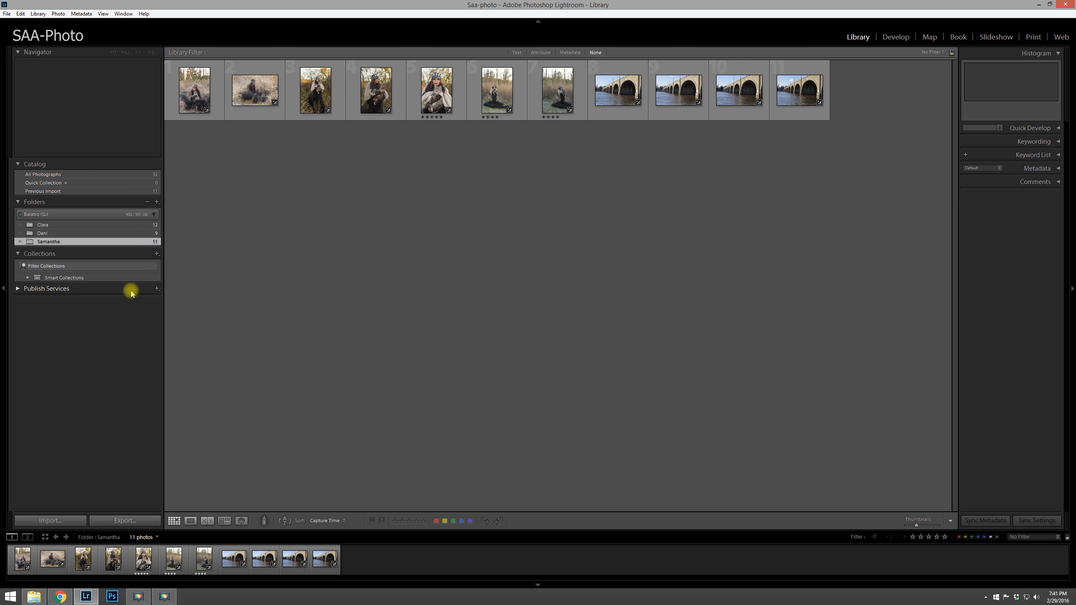
Step: Add a new folder named Bridge, created inside Balatro (G:) > SAA-Photo > Photos, to the catalog
click(157, 202)
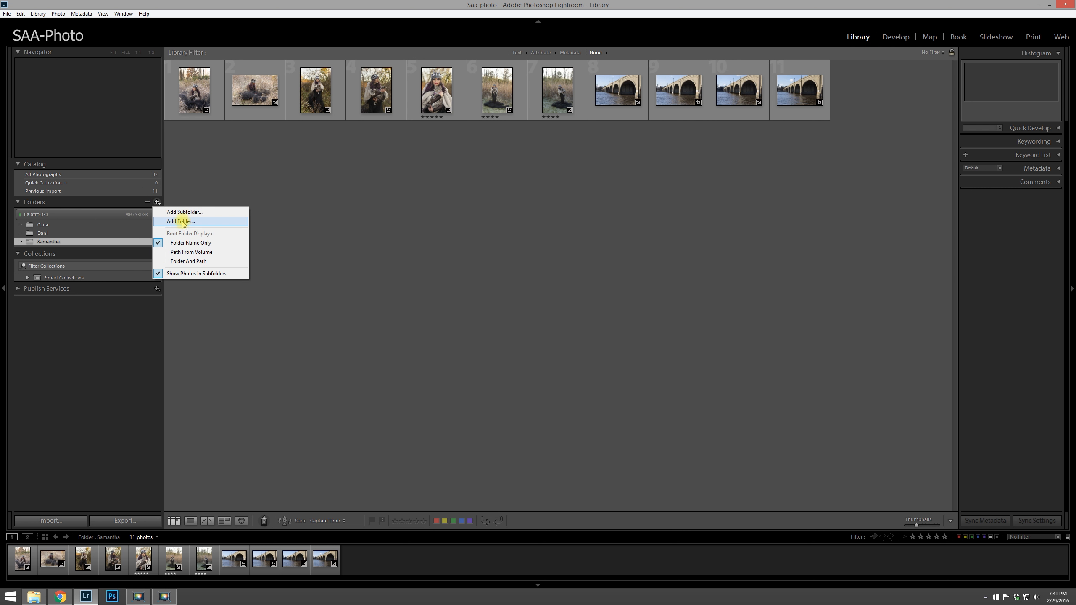
click(181, 221)
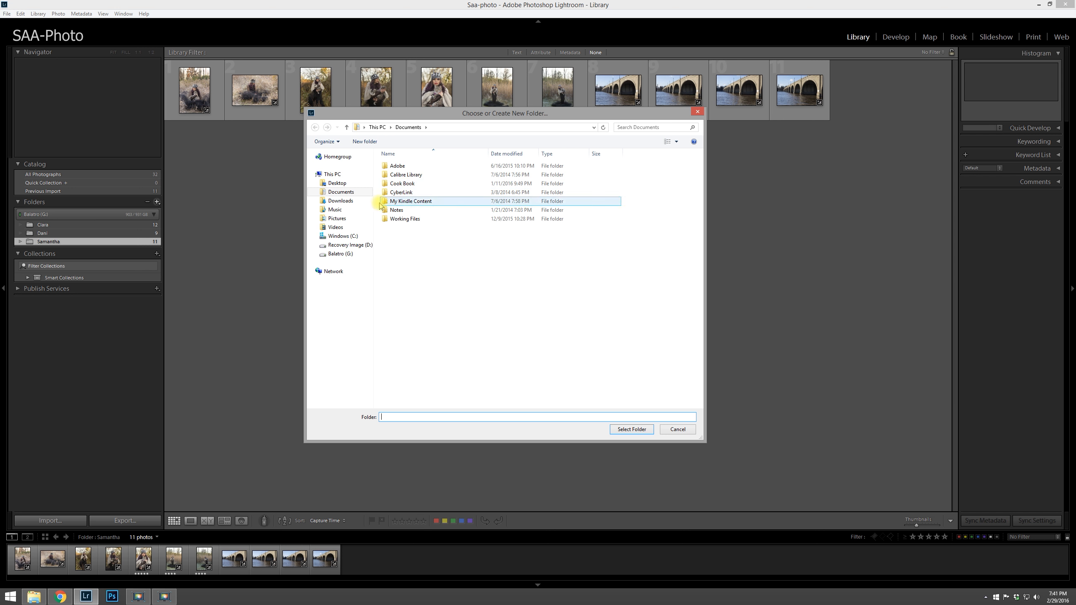
click(338, 254)
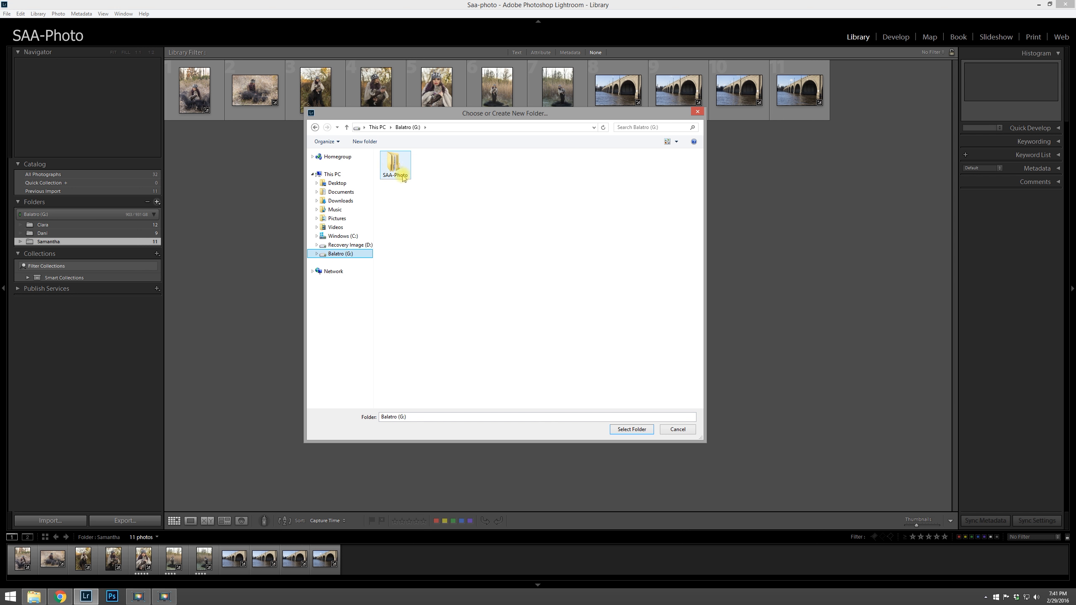
double_click(391, 169)
click(398, 183)
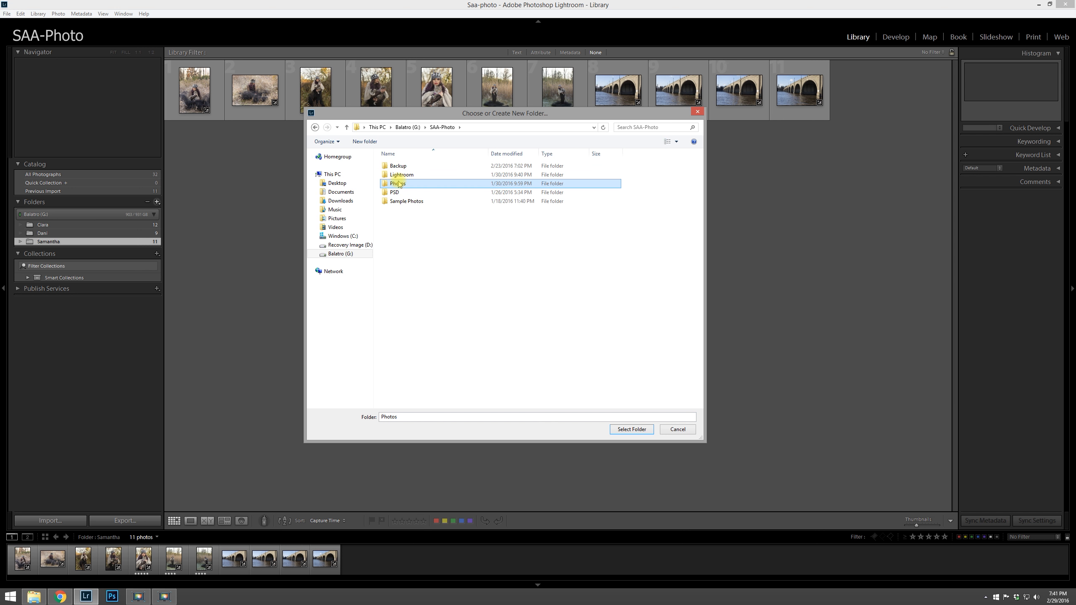
double_click(400, 187)
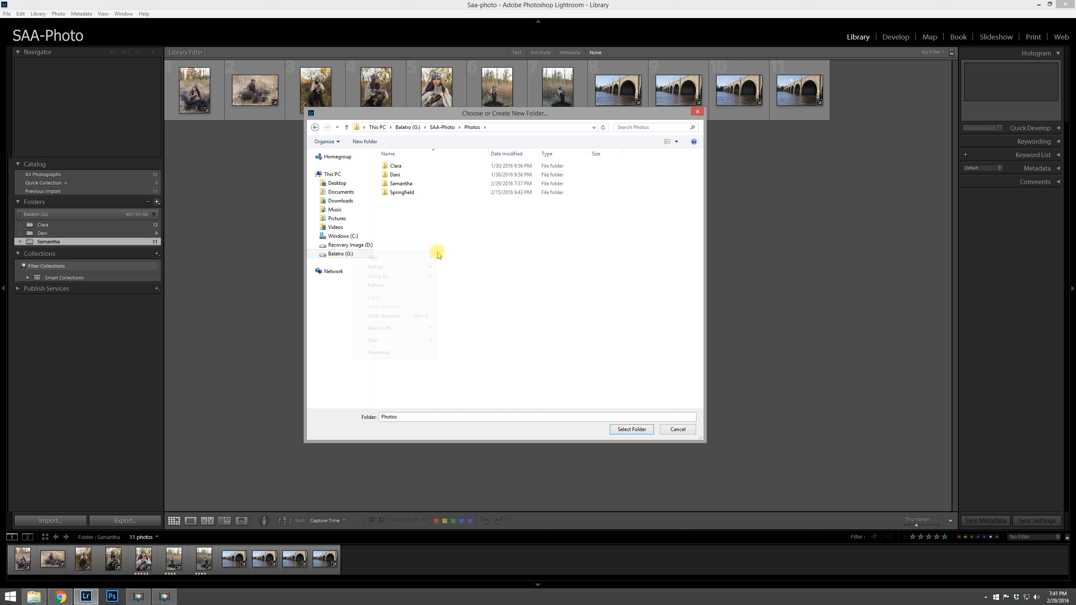
right_click(435, 254)
mouse_move(418, 342)
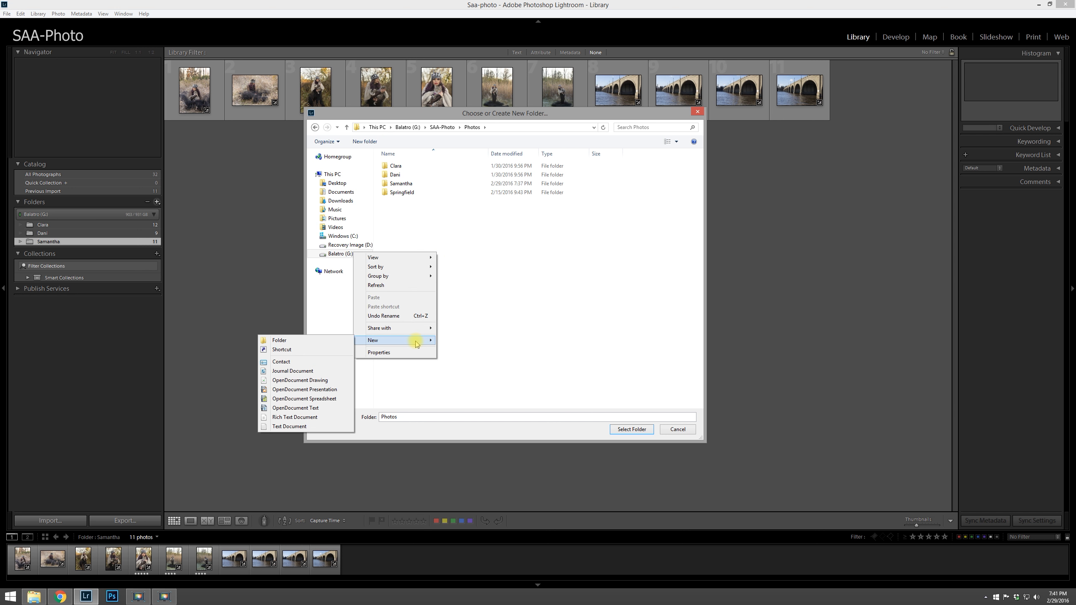
click(324, 342)
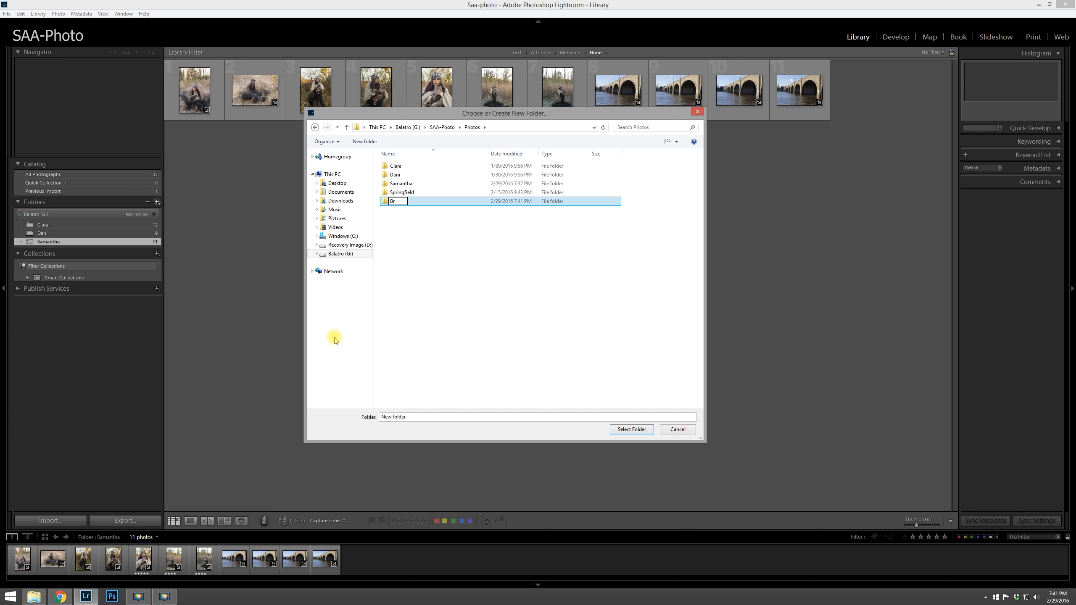
key(Return)
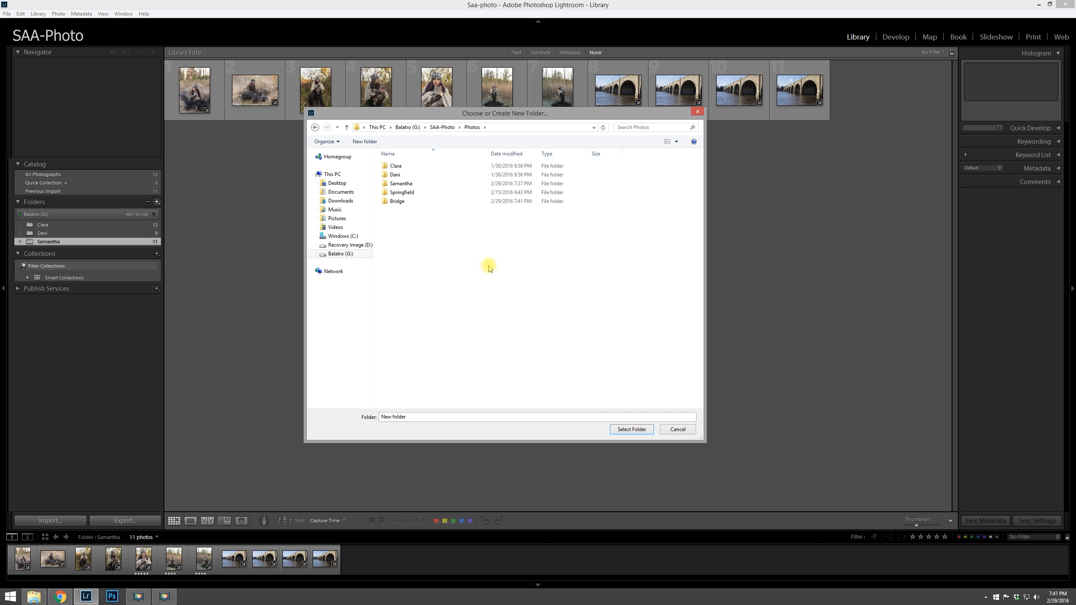
click(632, 429)
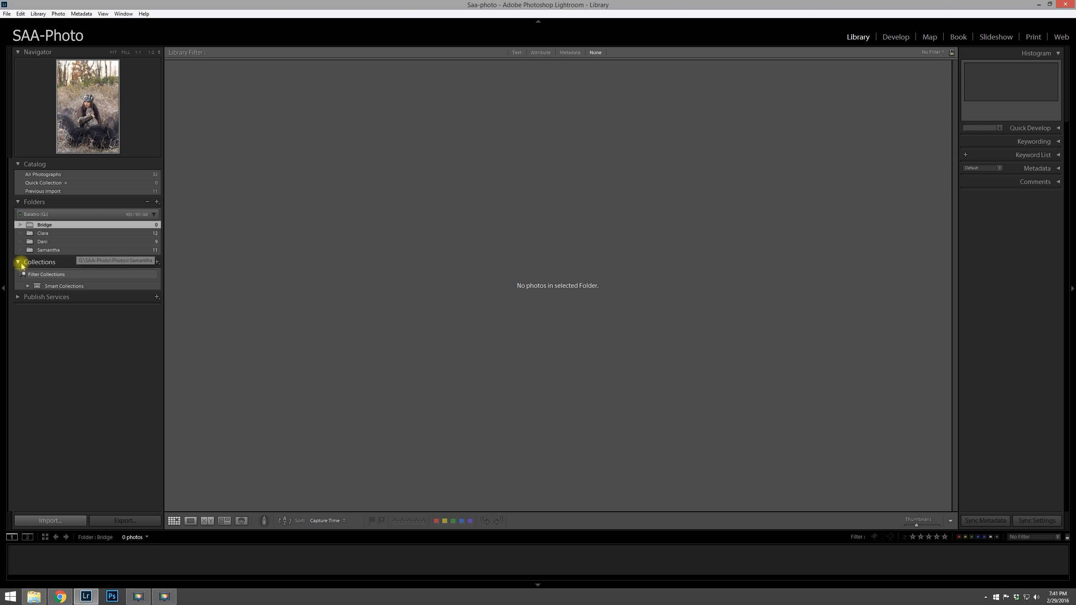
Step: Move the four bridge photos from the Samantha folder into the Bridge folder
click(49, 250)
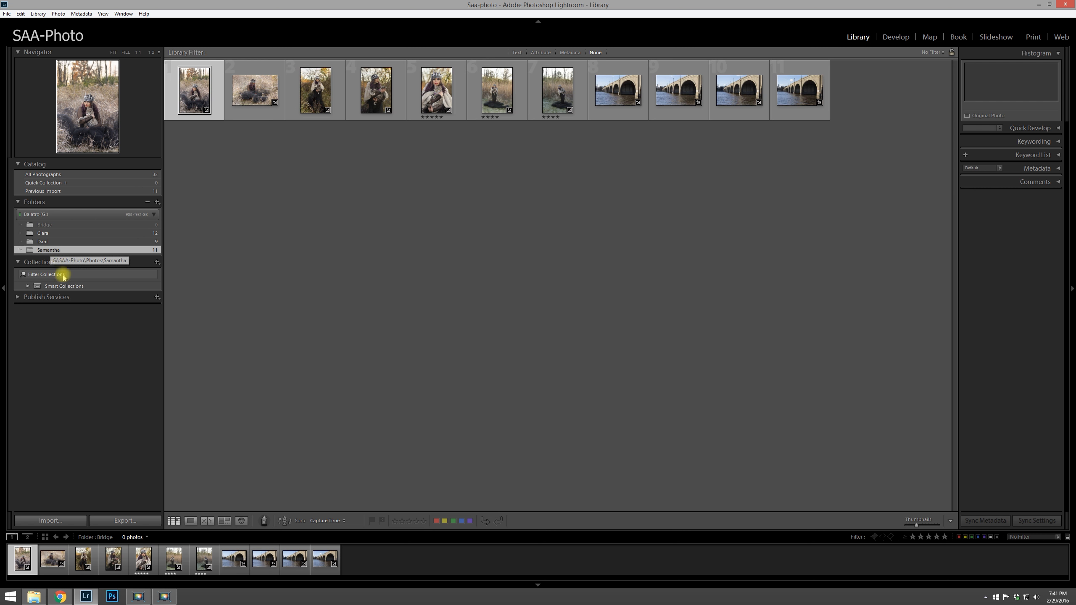
click(616, 97)
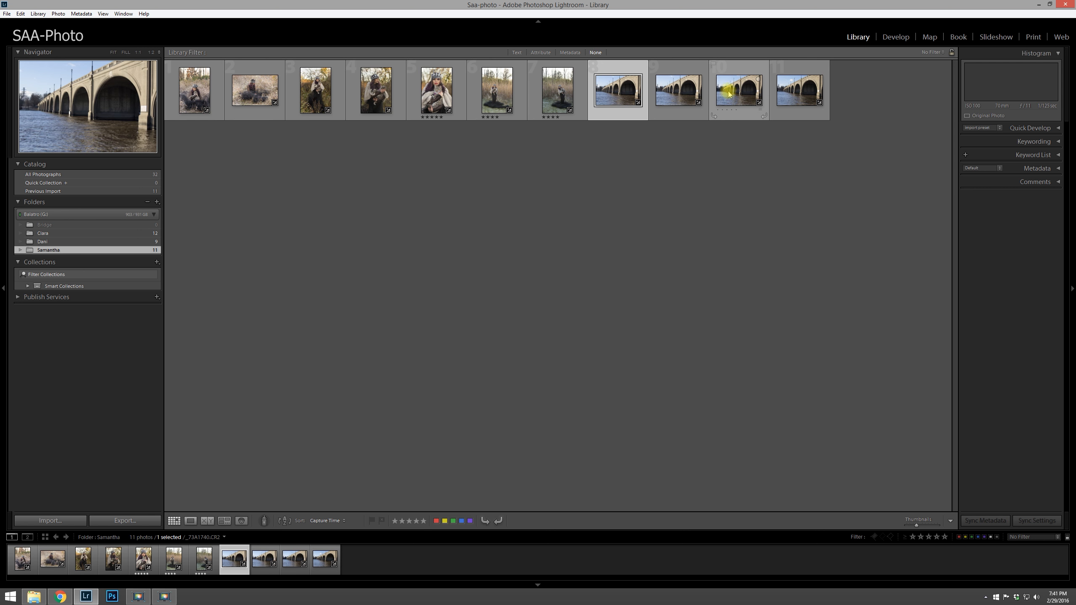
shift+click(789, 92)
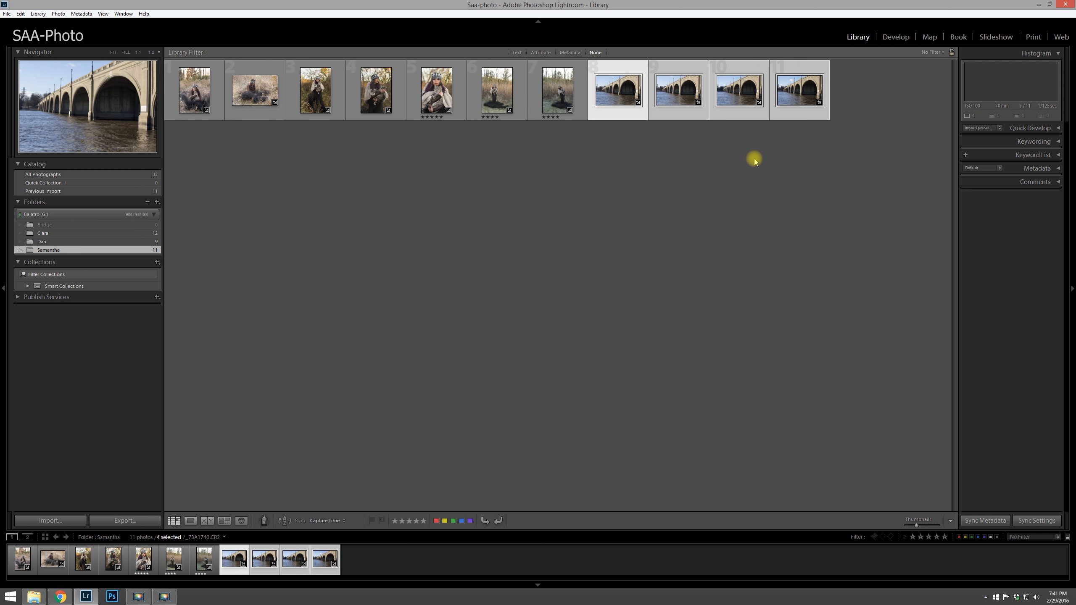
drag(605, 90, 96, 223)
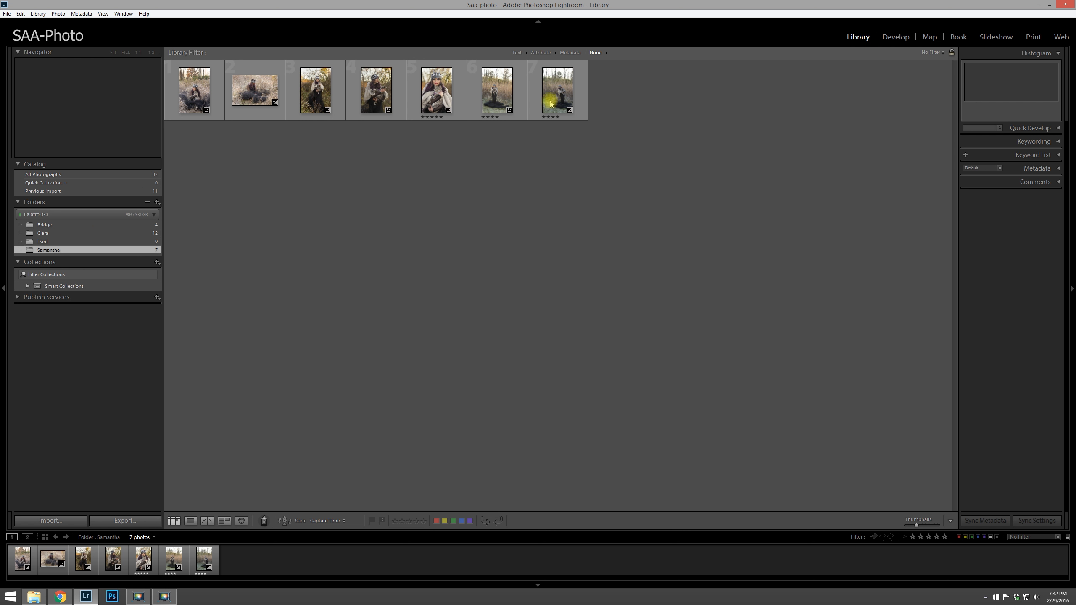
click(57, 225)
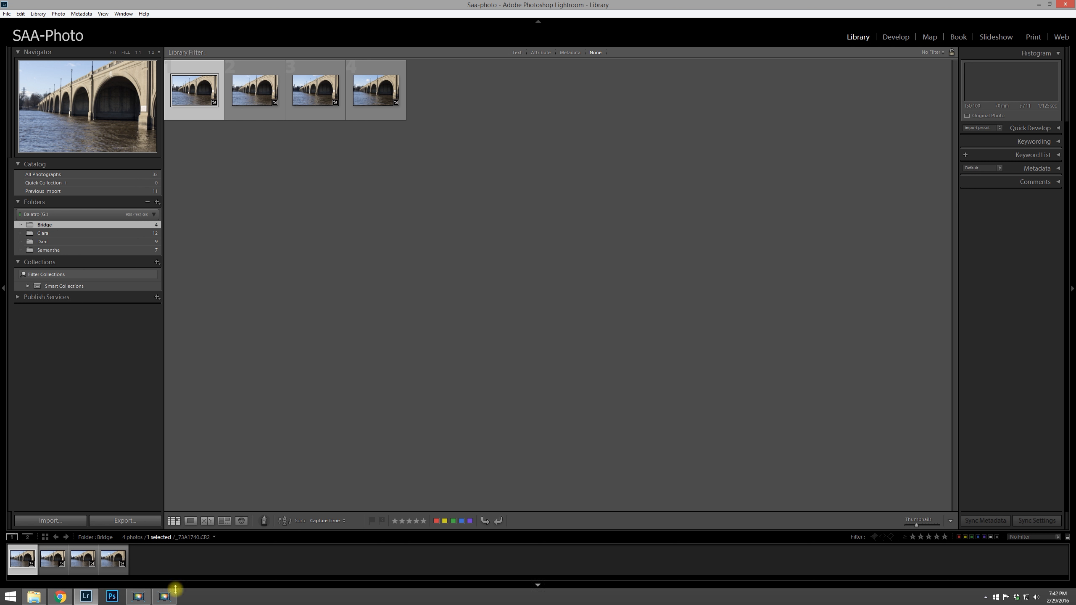
Step: Switch to File Explorer, open the Bridge folder with large icons to check its files, then return to Lightroom
click(35, 597)
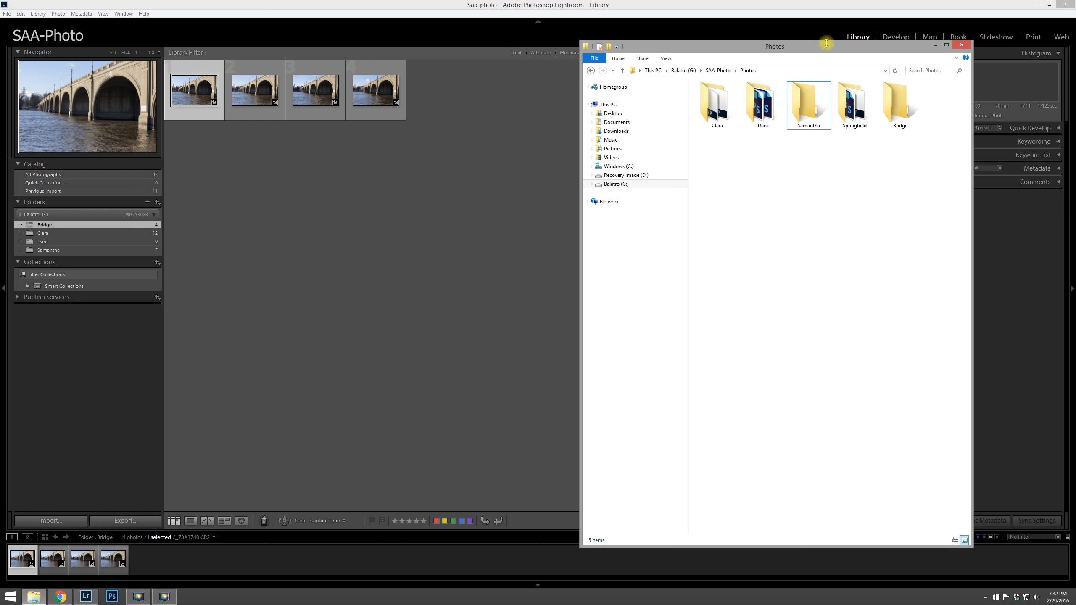
double_click(898, 111)
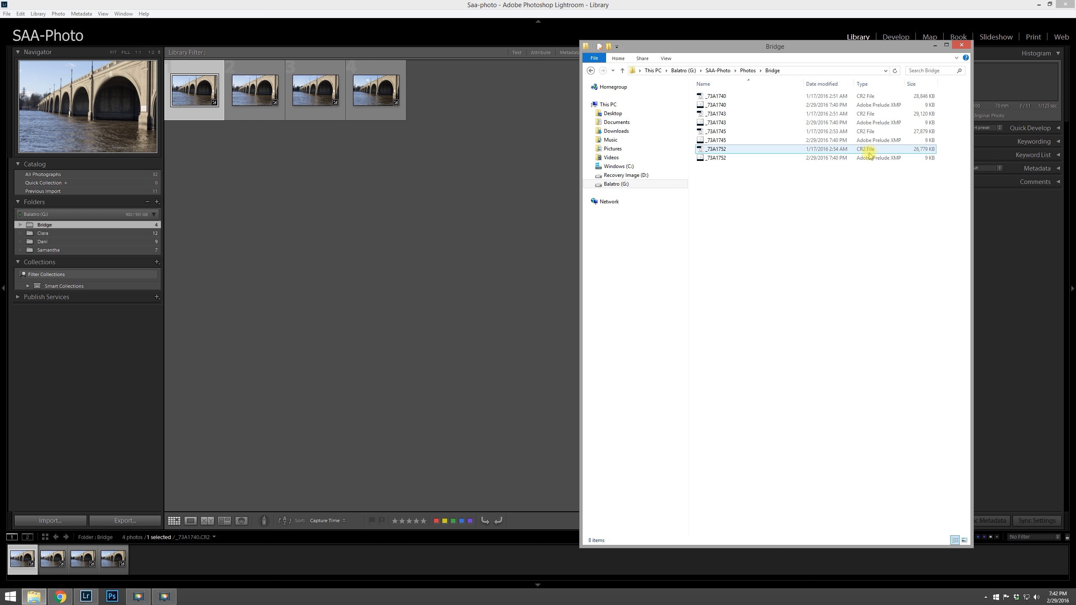
click(665, 61)
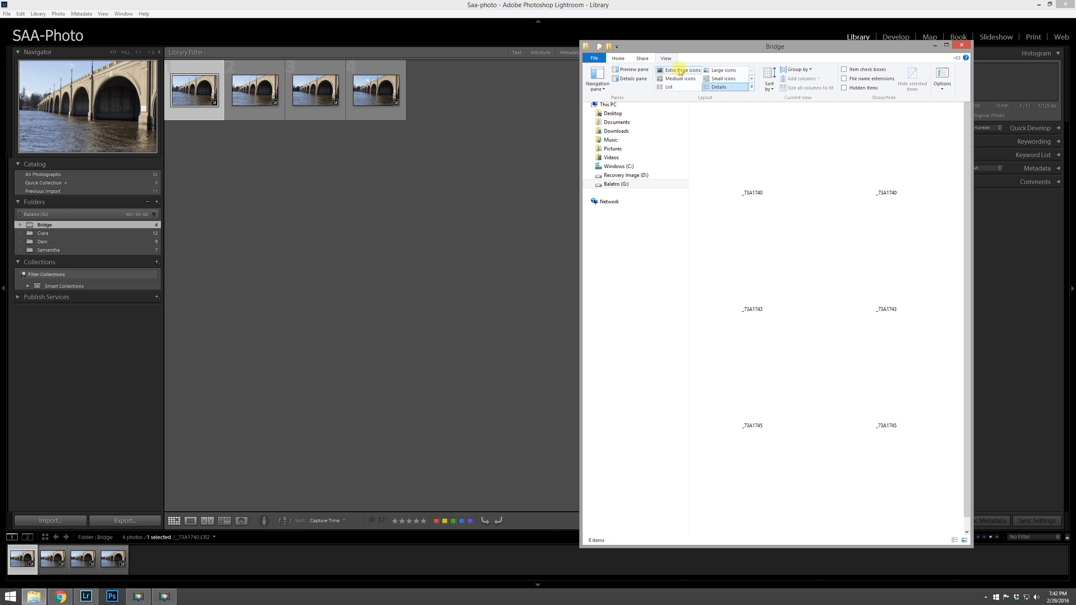
click(716, 70)
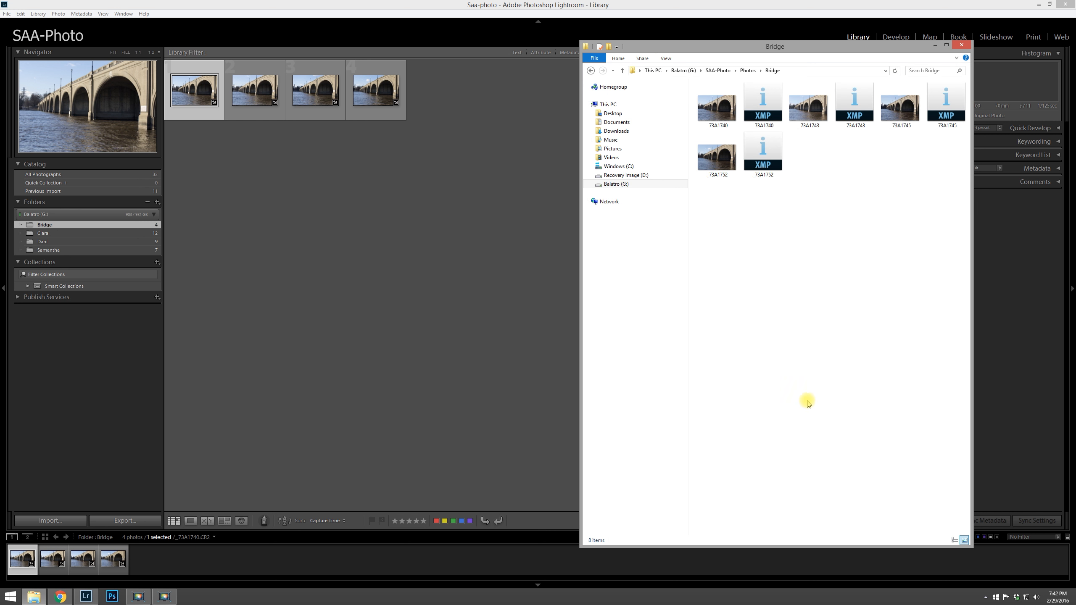
click(456, 190)
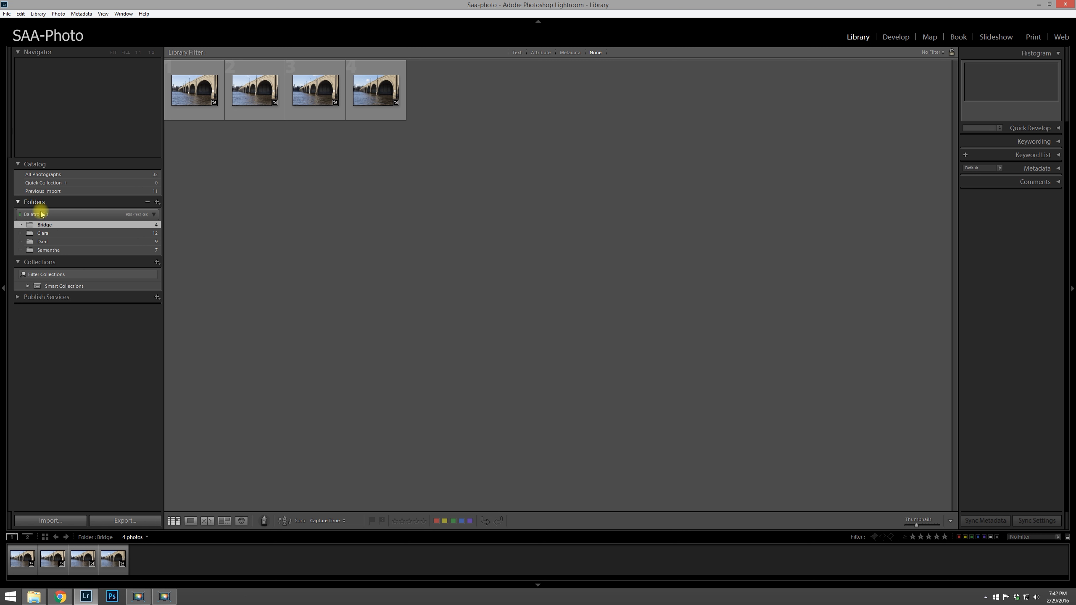
mouse_move(40, 228)
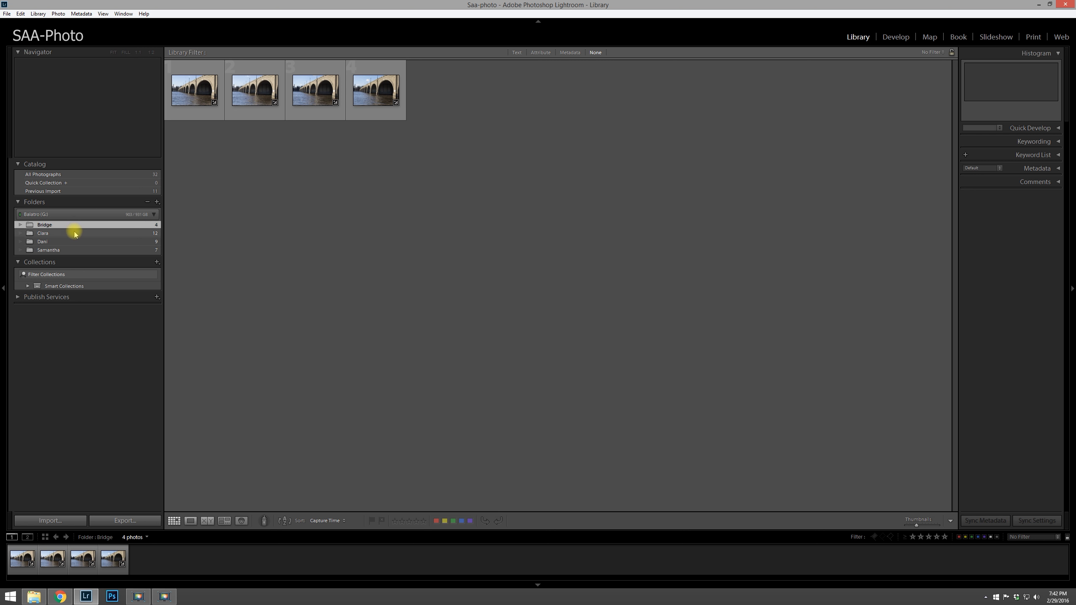
right_click(62, 228)
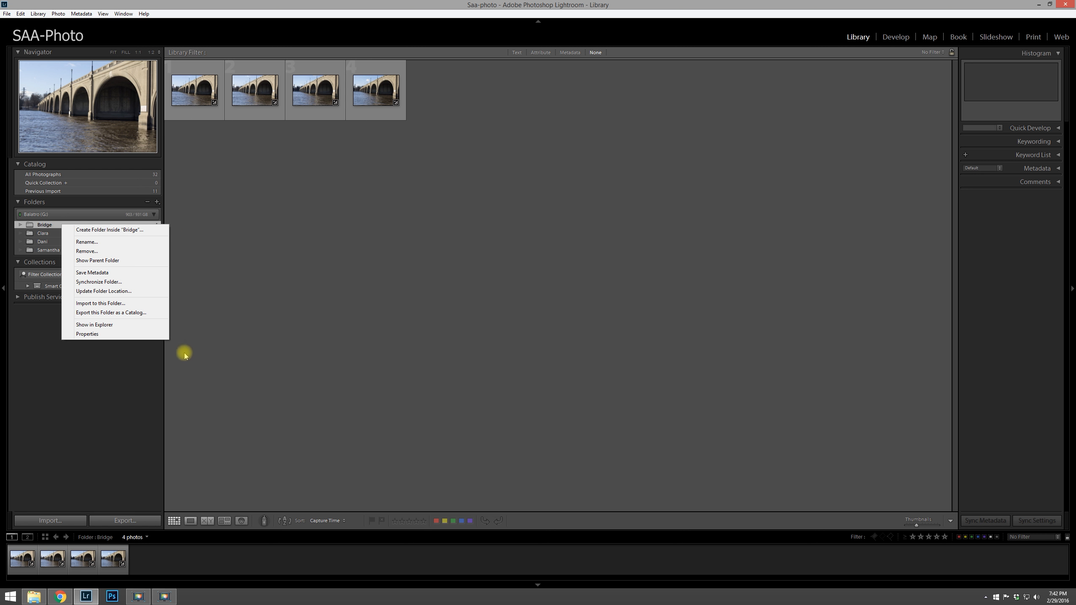
click(314, 276)
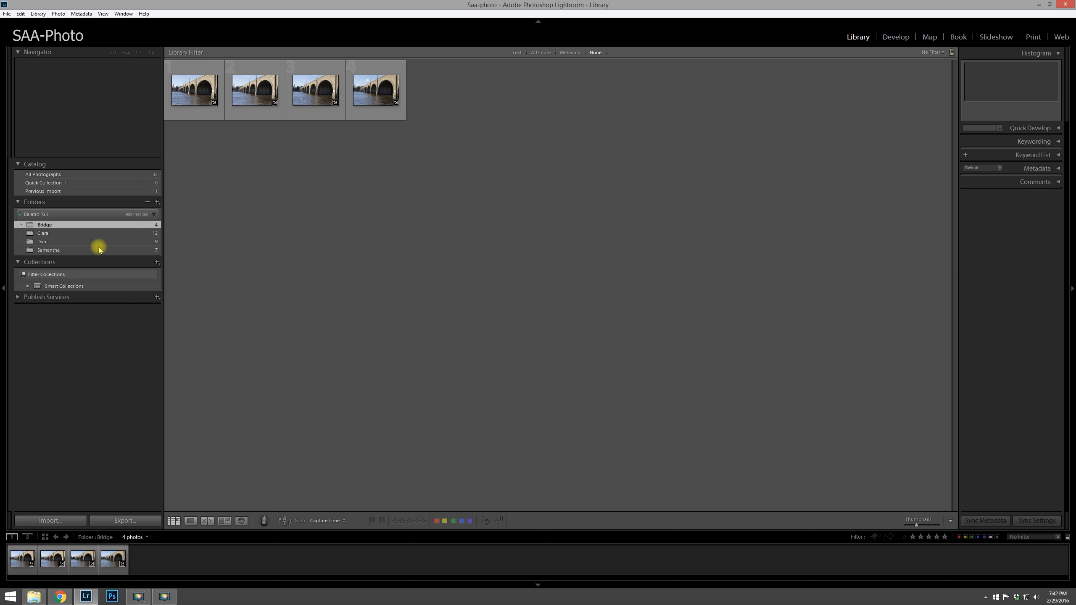
Step: In File Explorer, copy _73A1752 from the Bridge folder and paste it into the Samantha folder
click(34, 597)
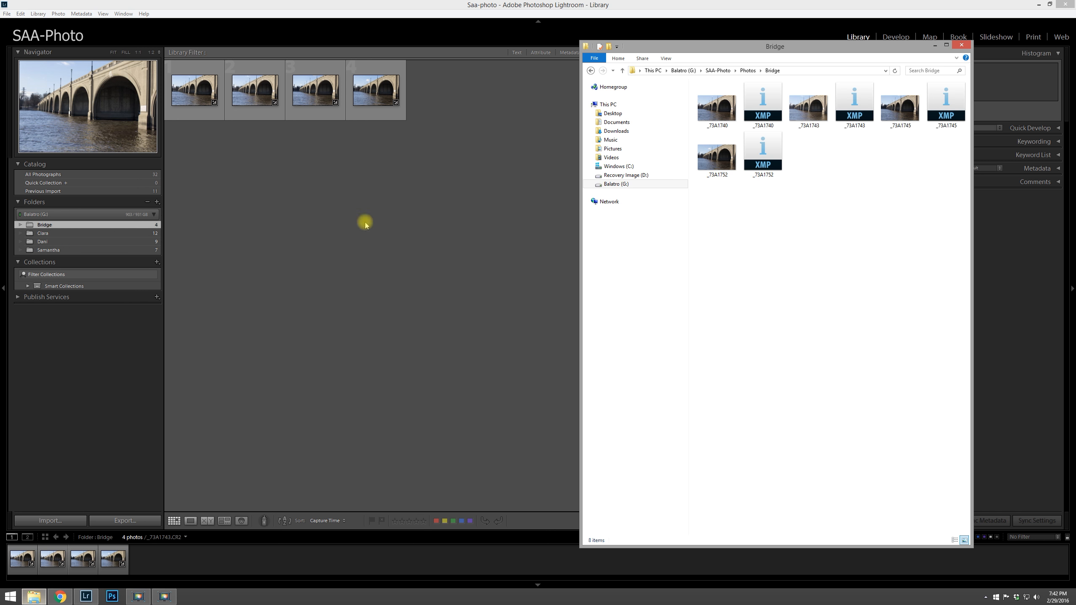
click(715, 158)
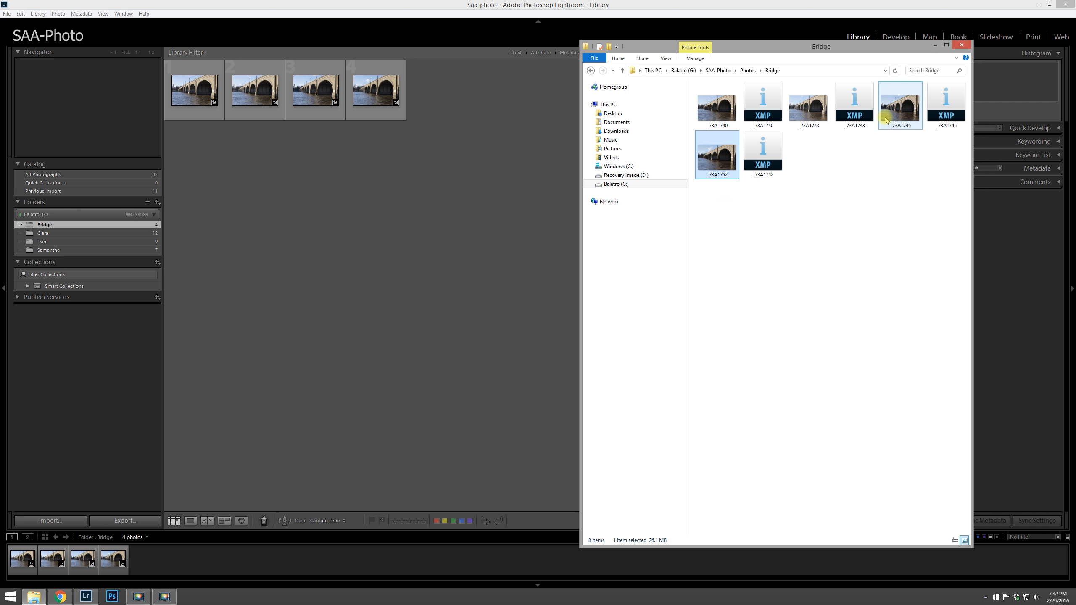
click(868, 173)
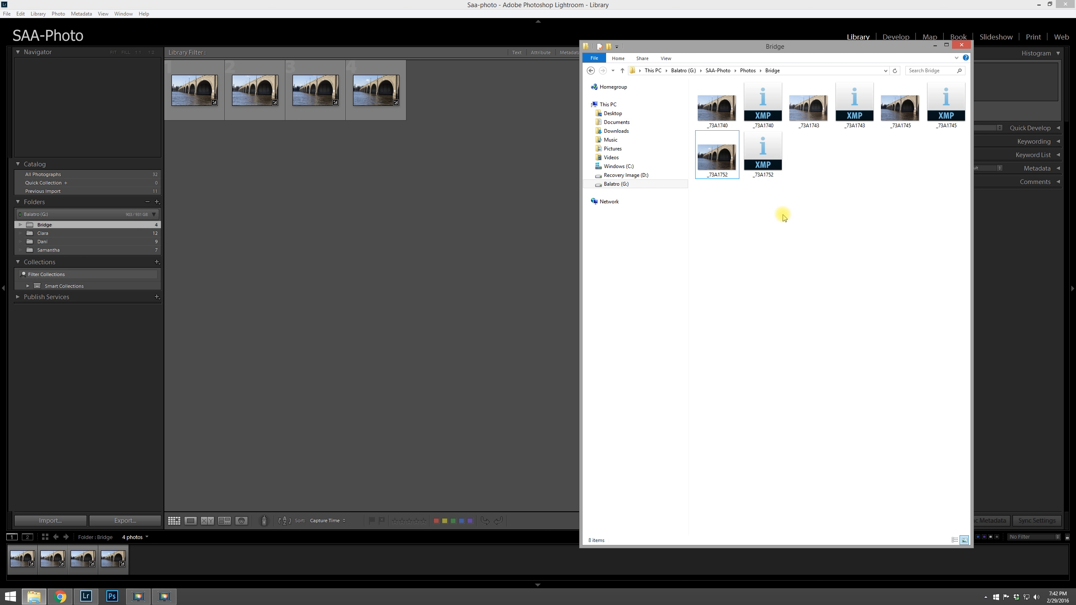
right_click(715, 161)
click(637, 273)
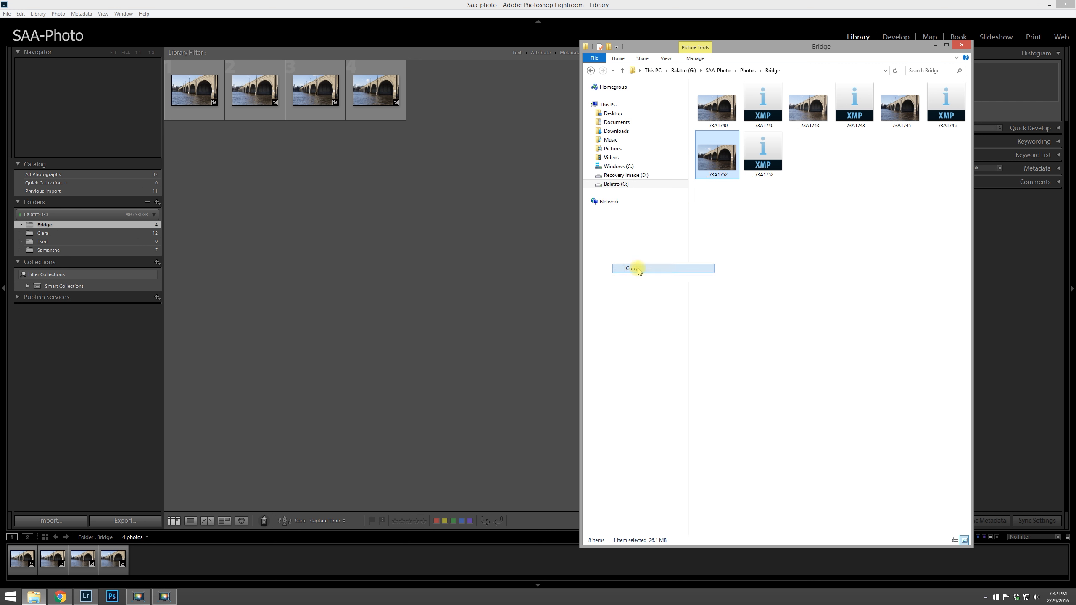
click(591, 71)
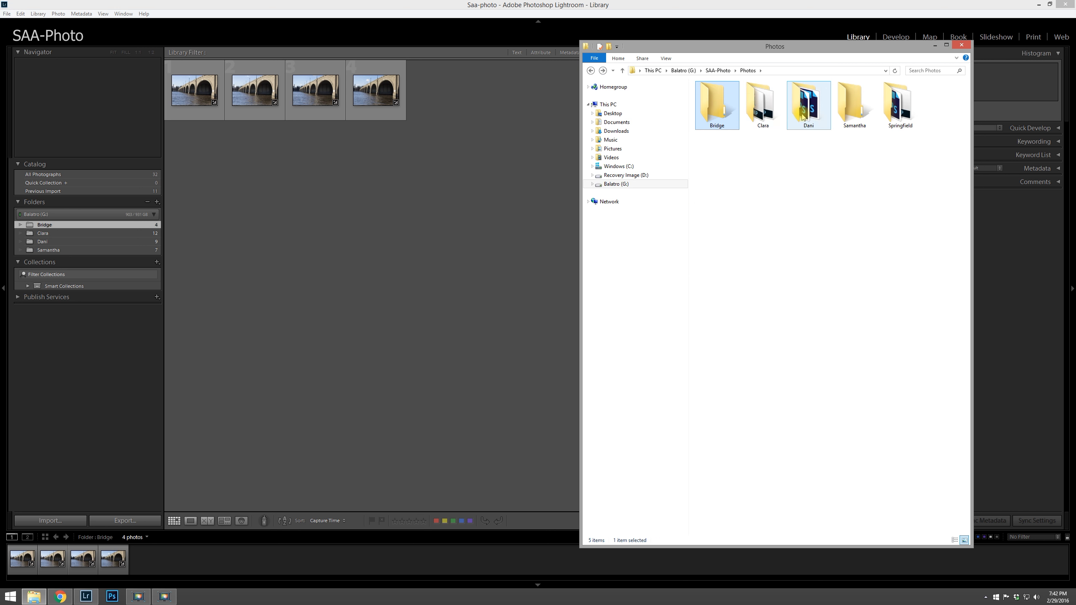
double_click(854, 106)
right_click(770, 280)
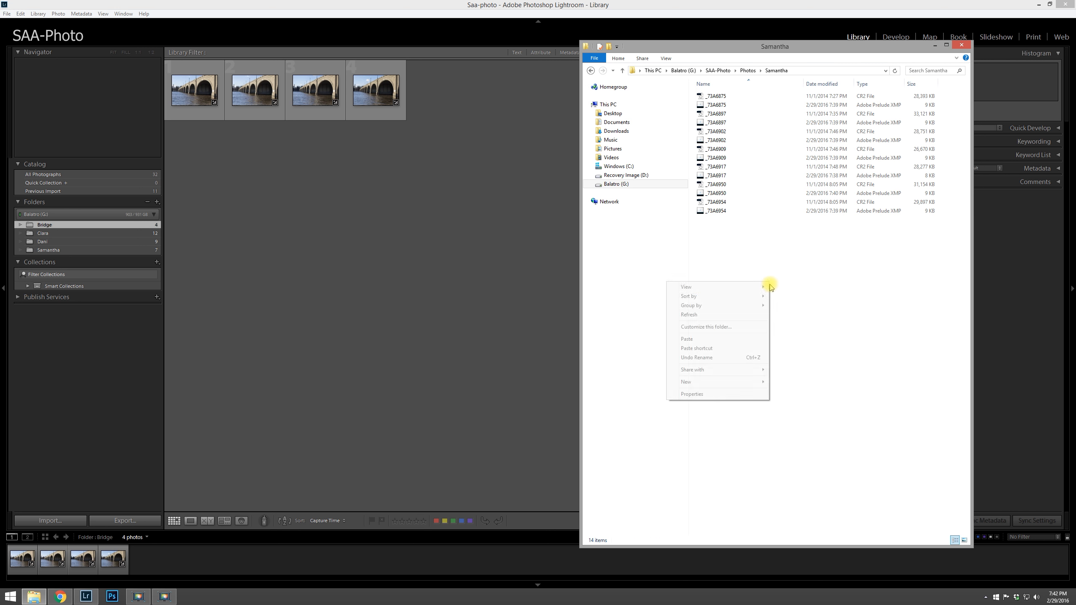
click(722, 342)
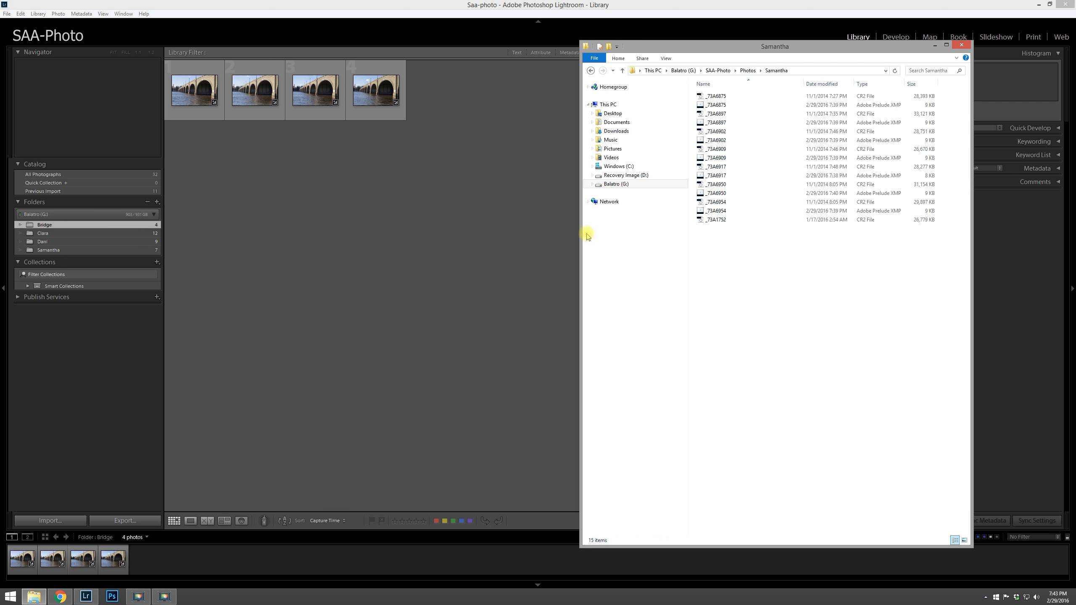
Step: Back in Lightroom, synchronize the Samantha folder and import the newly added photo
click(102, 250)
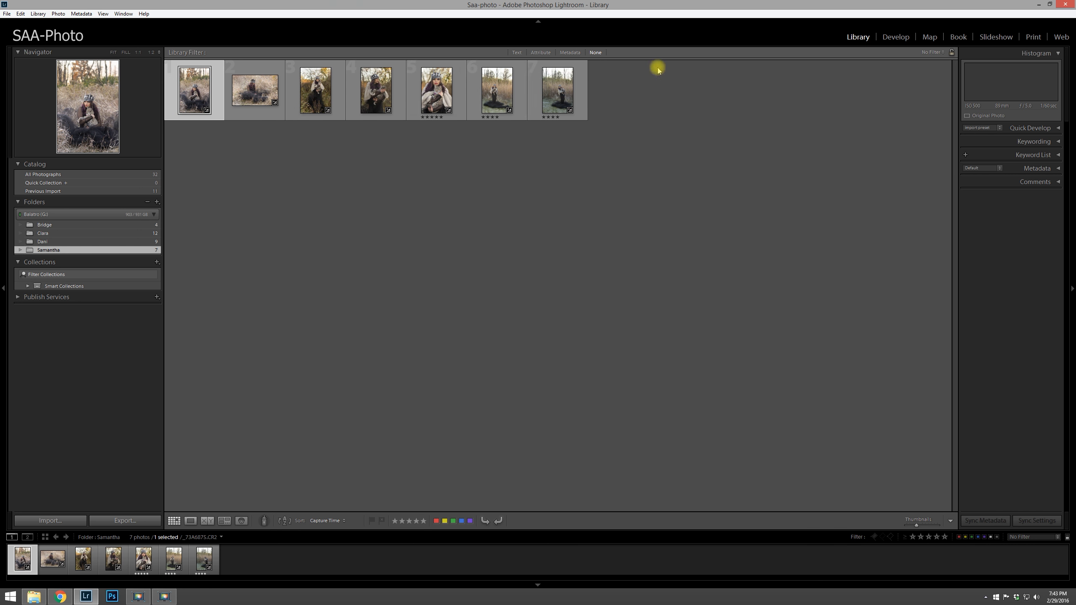
click(300, 241)
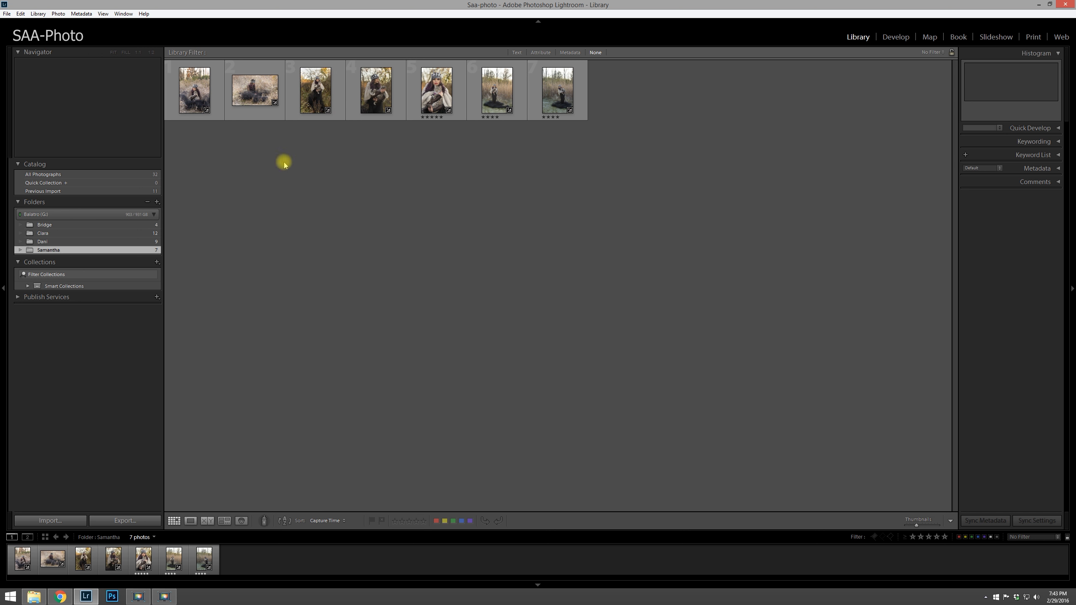
right_click(49, 249)
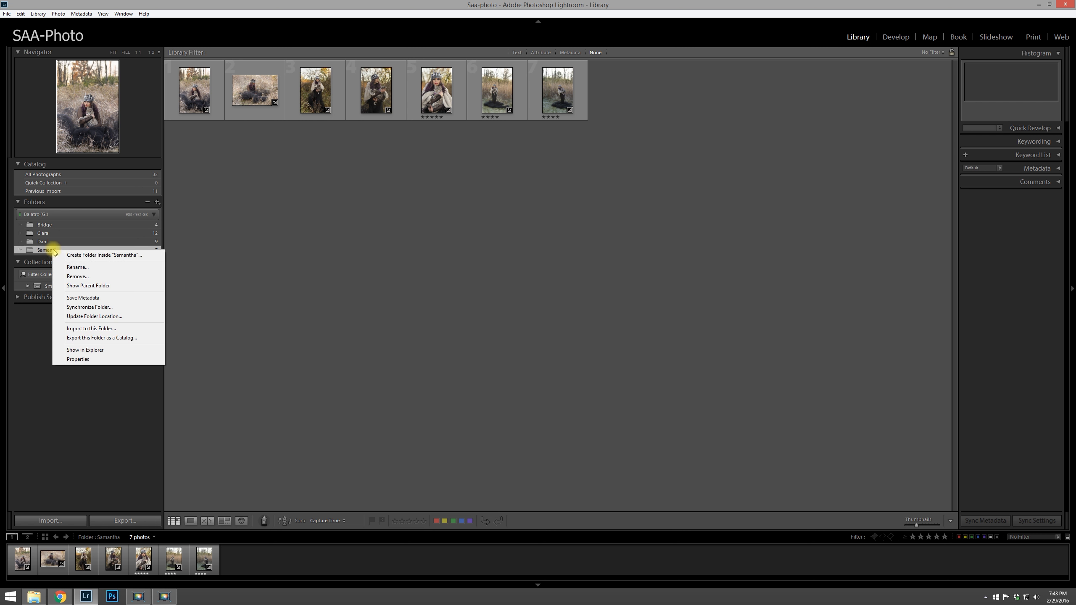
click(98, 308)
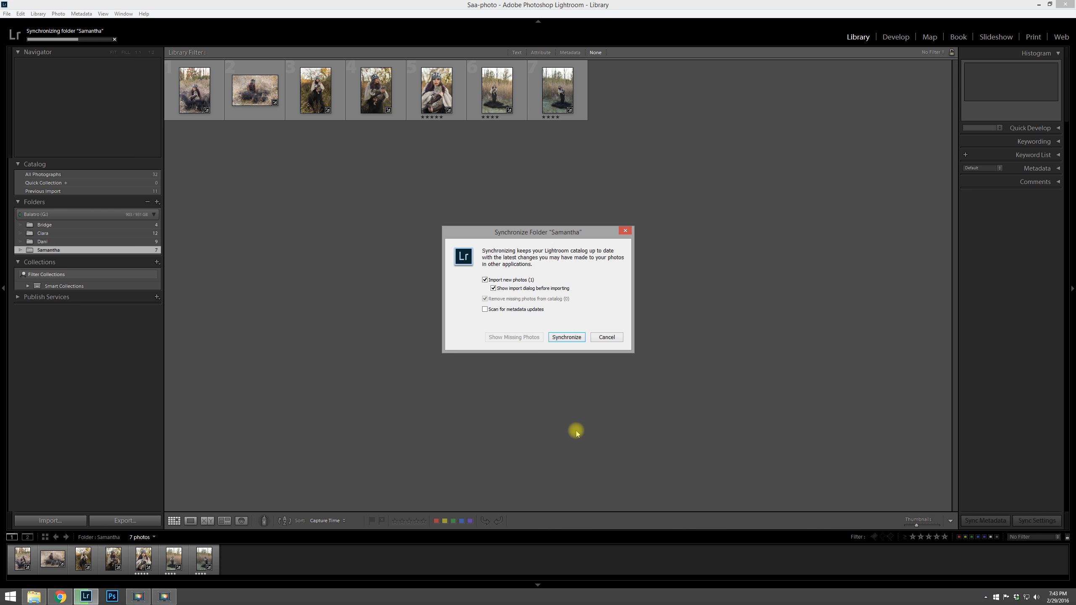
click(566, 337)
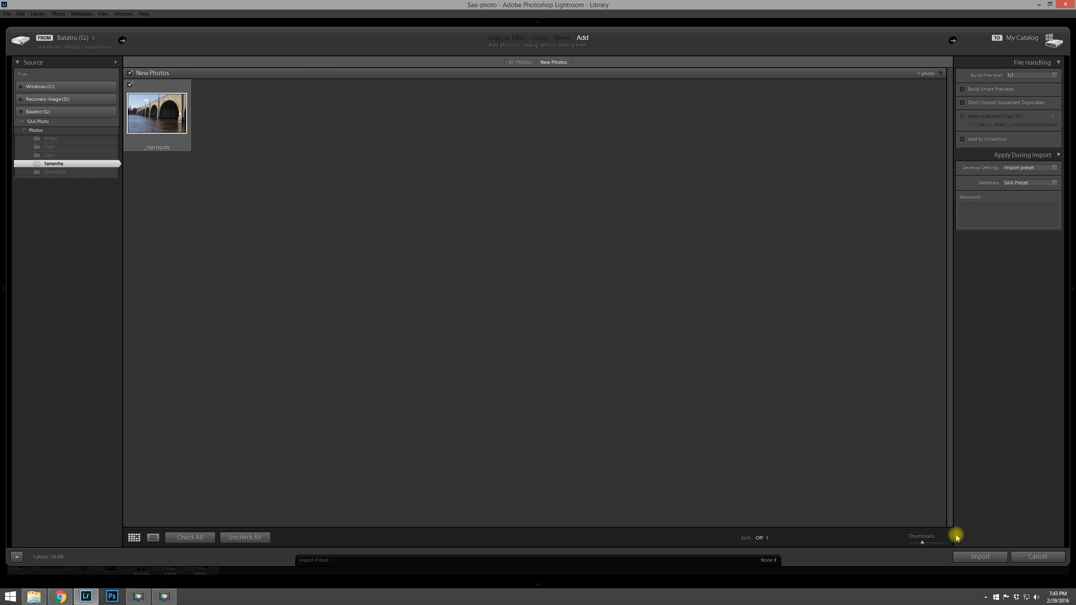
click(969, 556)
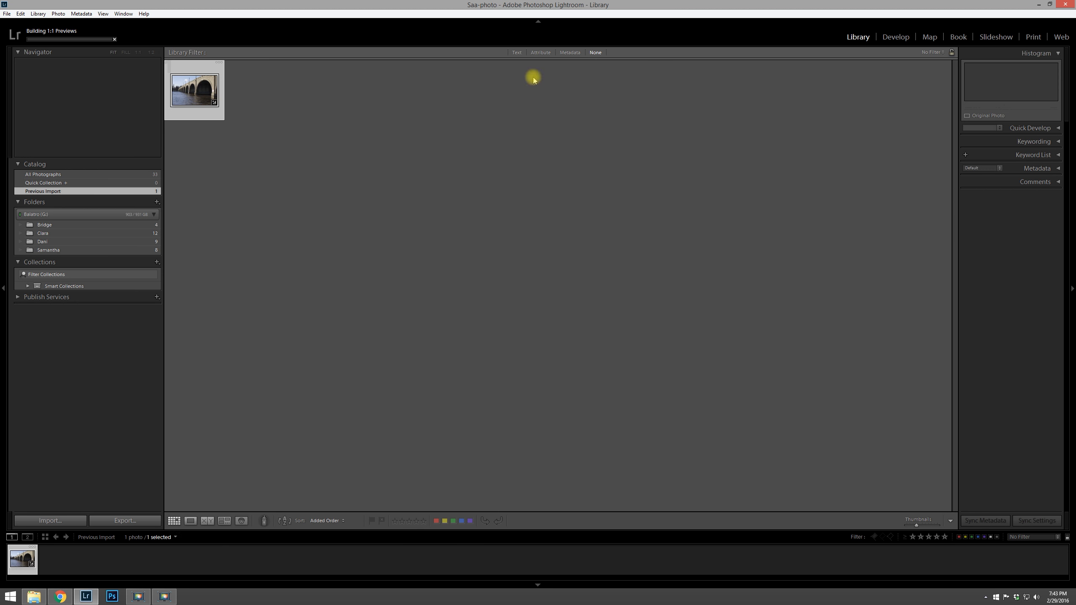
click(49, 250)
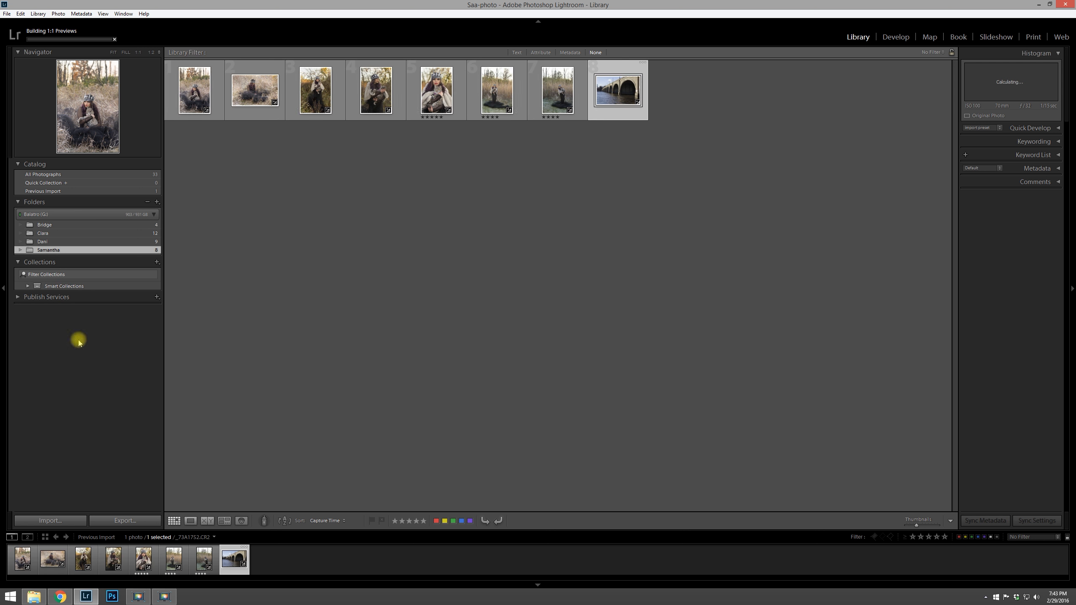